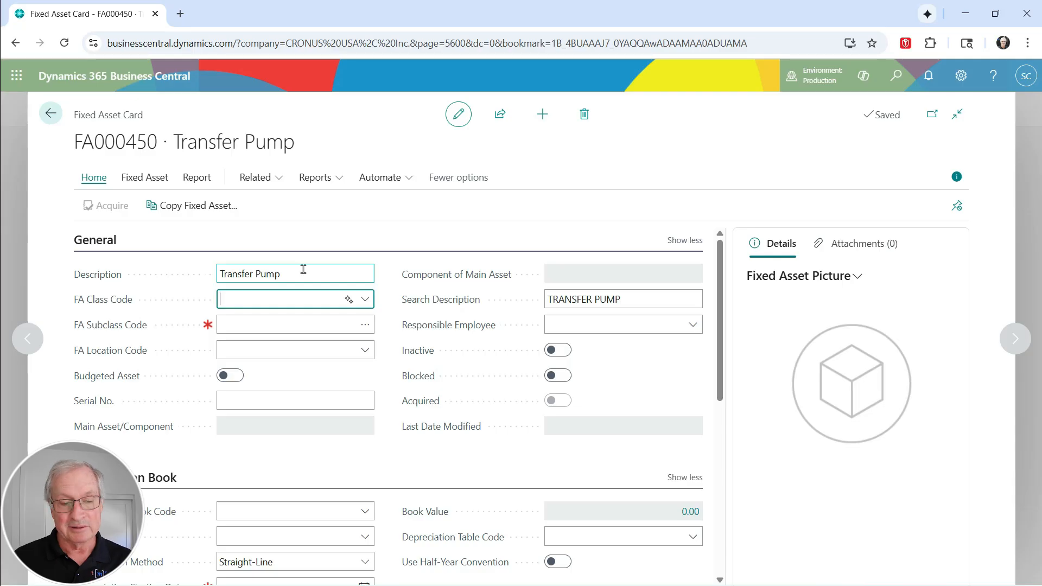
Classify the Transfer Pump asset with class code TANGIBLE, subclass code EQUIPMENT and location code PROD
click(365, 300)
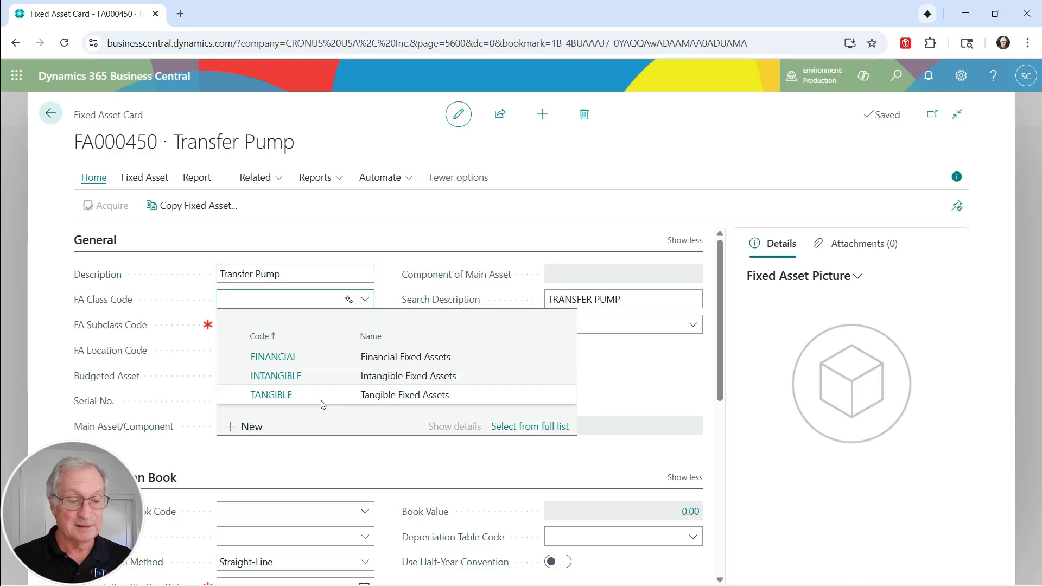
click(283, 403)
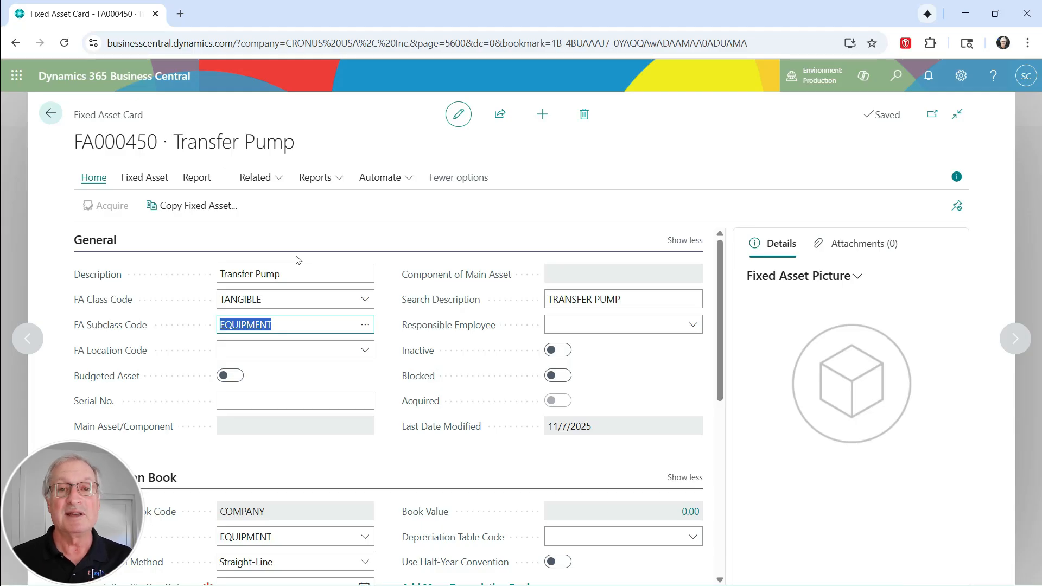
click(337, 350)
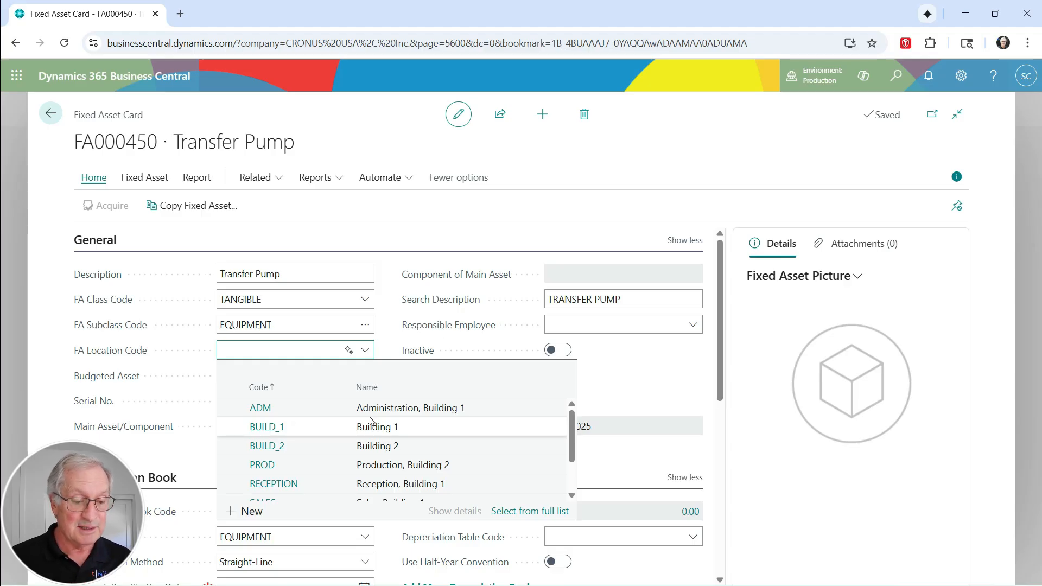
scroll(371, 421, down, 3)
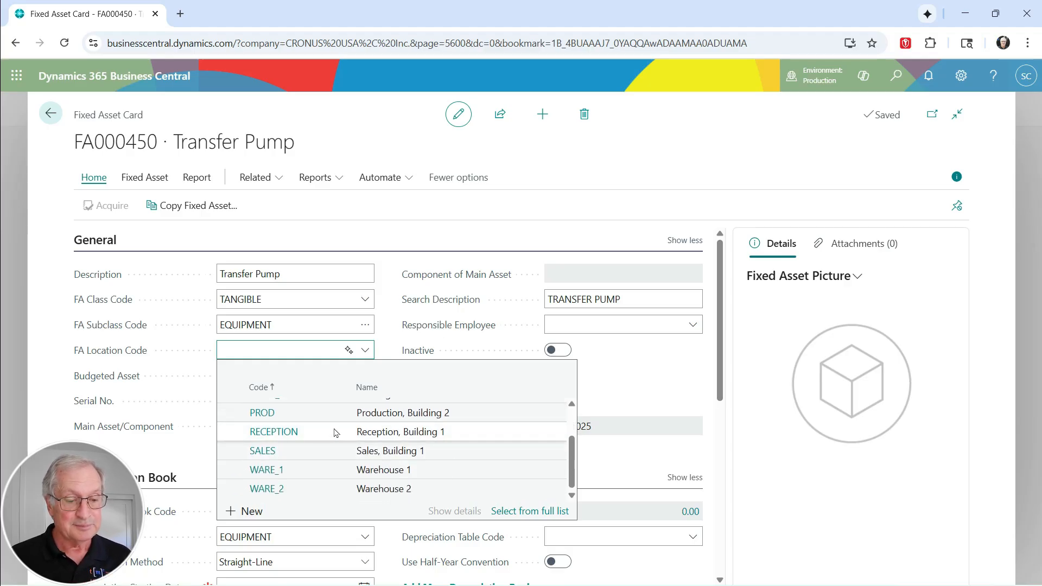
click(256, 412)
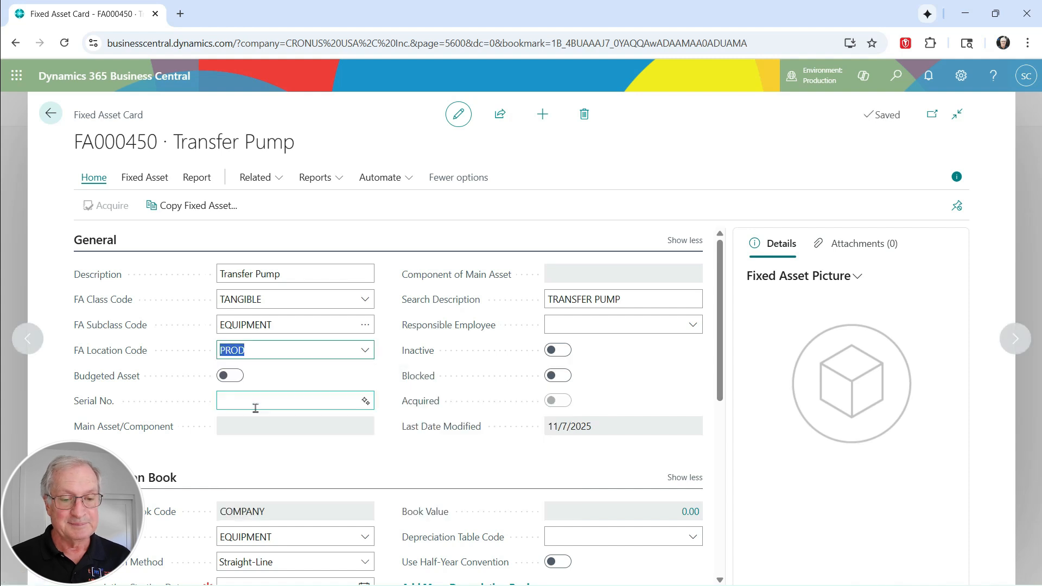
Enter 87680 as the Transfer Pump's serial number
click(237, 400)
text(87680)
key(Tab)
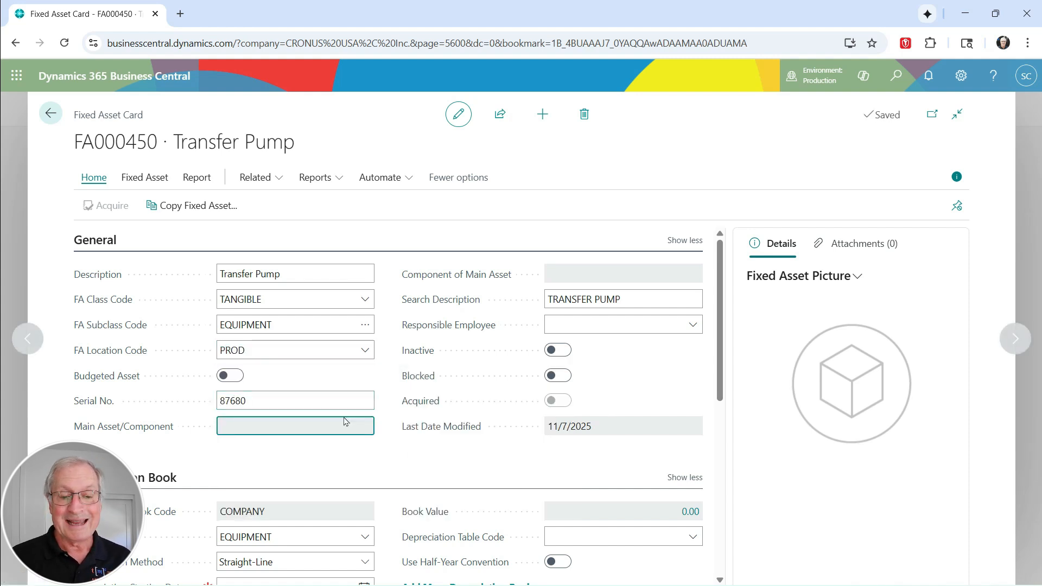
Import the TransferPump PNG file from the Pictures folder as the fixed asset's picture
click(857, 278)
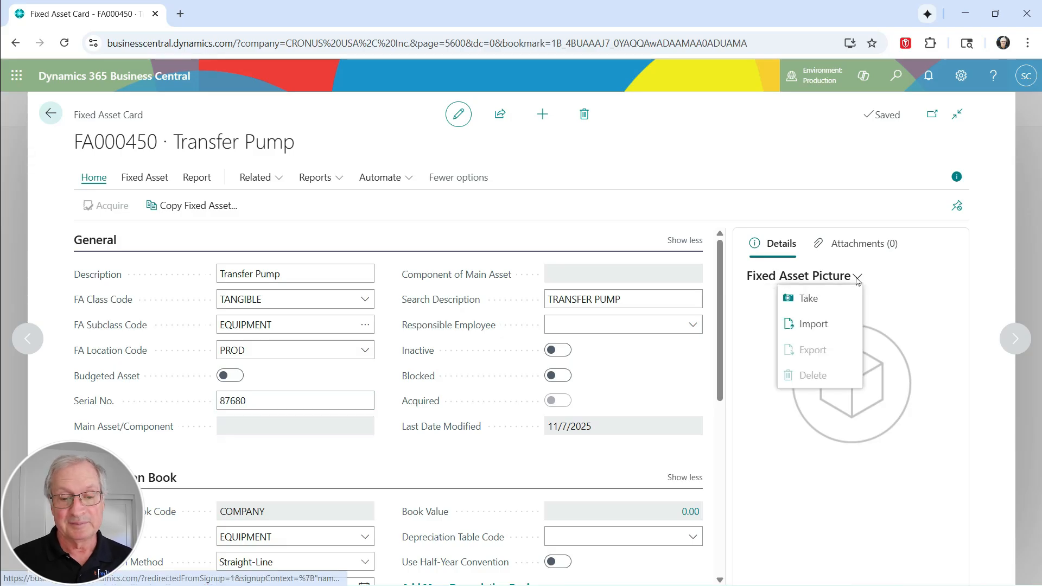
click(814, 324)
click(521, 343)
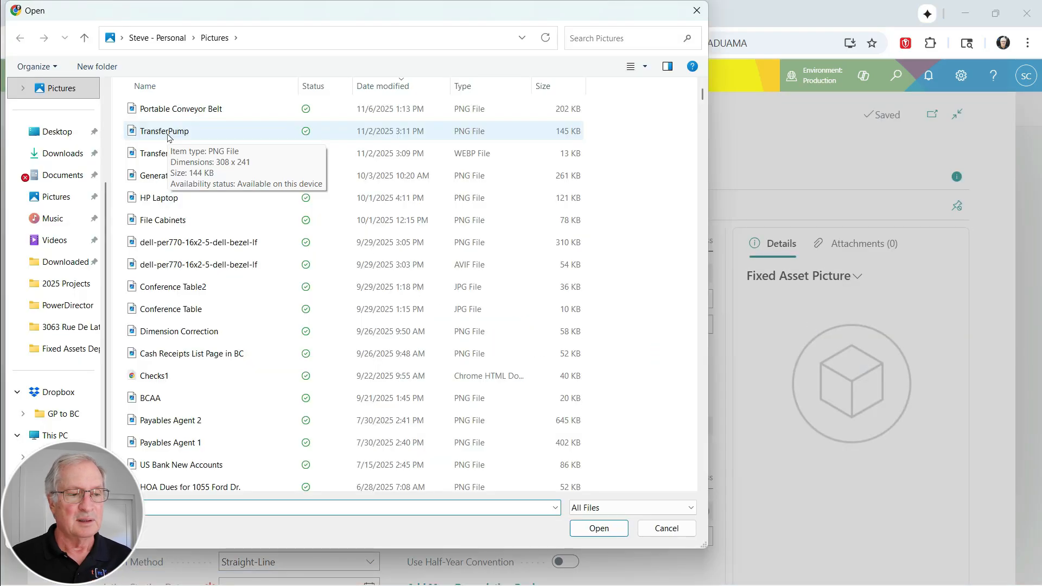
click(167, 136)
click(600, 528)
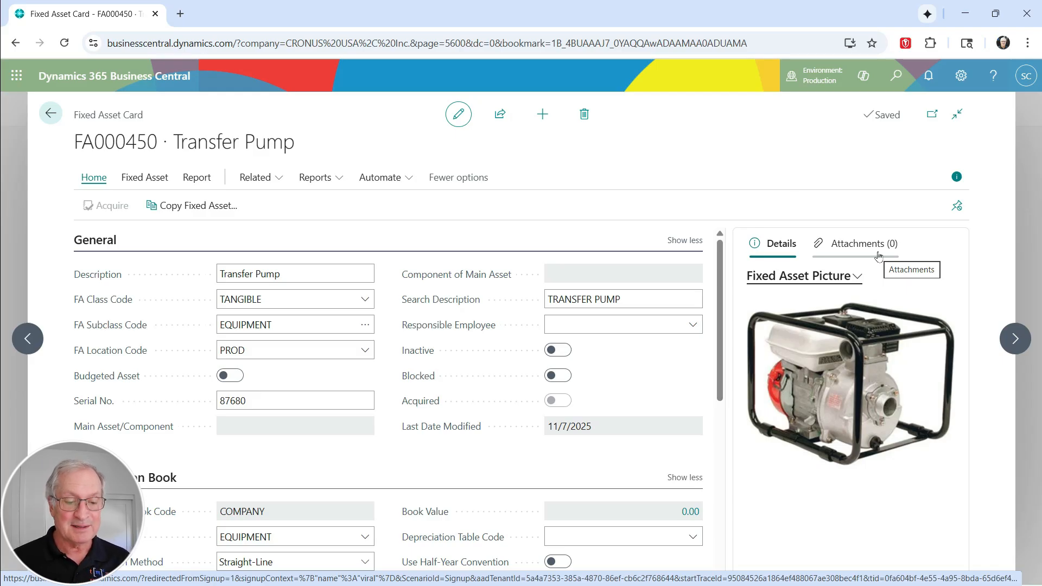
Set the Transfer Pump's depreciation starting date to 1/1/2025 and its number of depreciation years to 7
scroll(311, 386, down, 3)
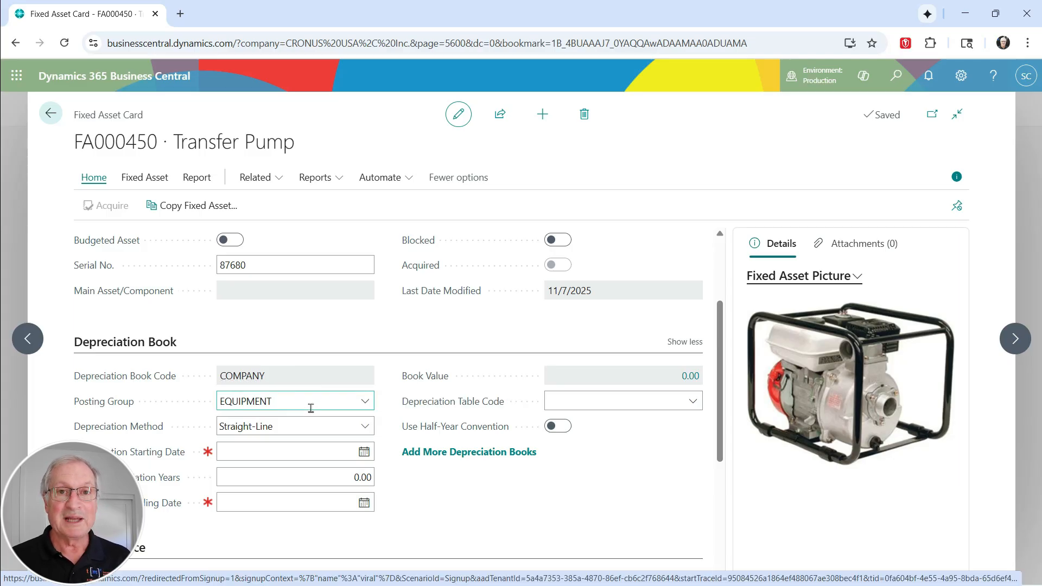
click(281, 455)
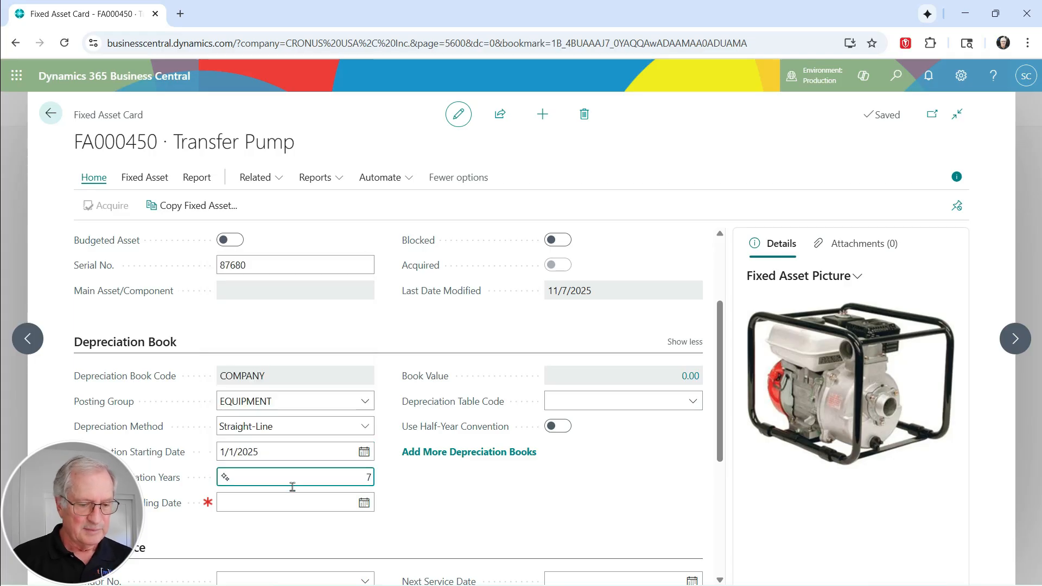
key(Tab)
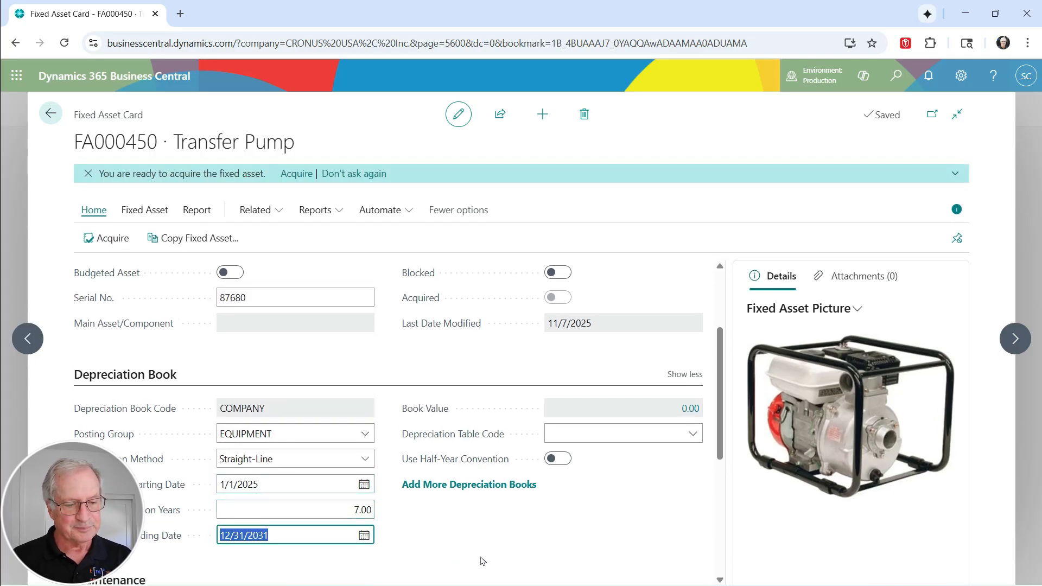
Review the available depreciation methods and the maintenance and electronic document fields on the Transfer Pump card
click(364, 463)
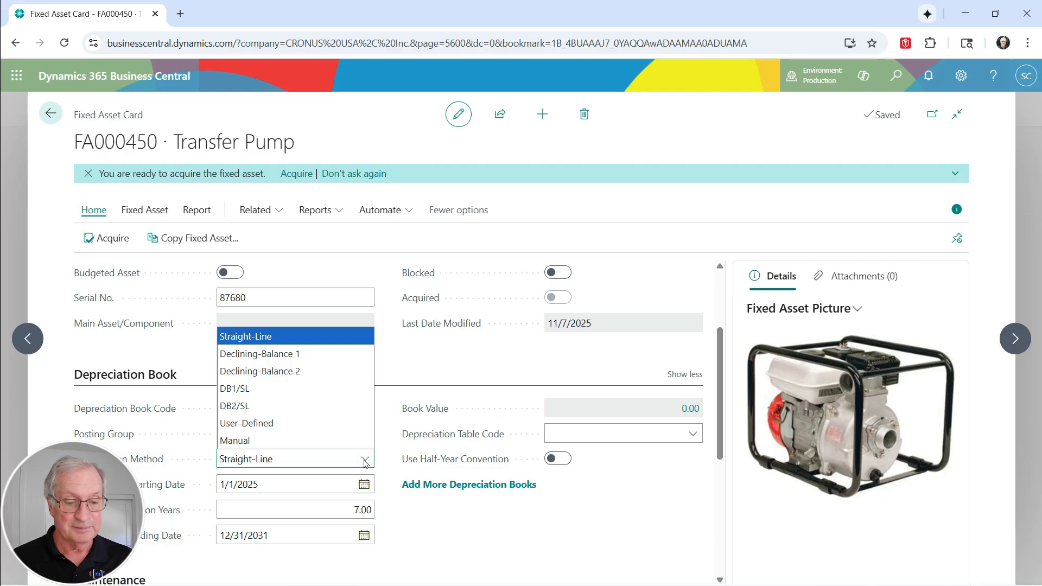
click(455, 550)
scroll(569, 461, down, 5)
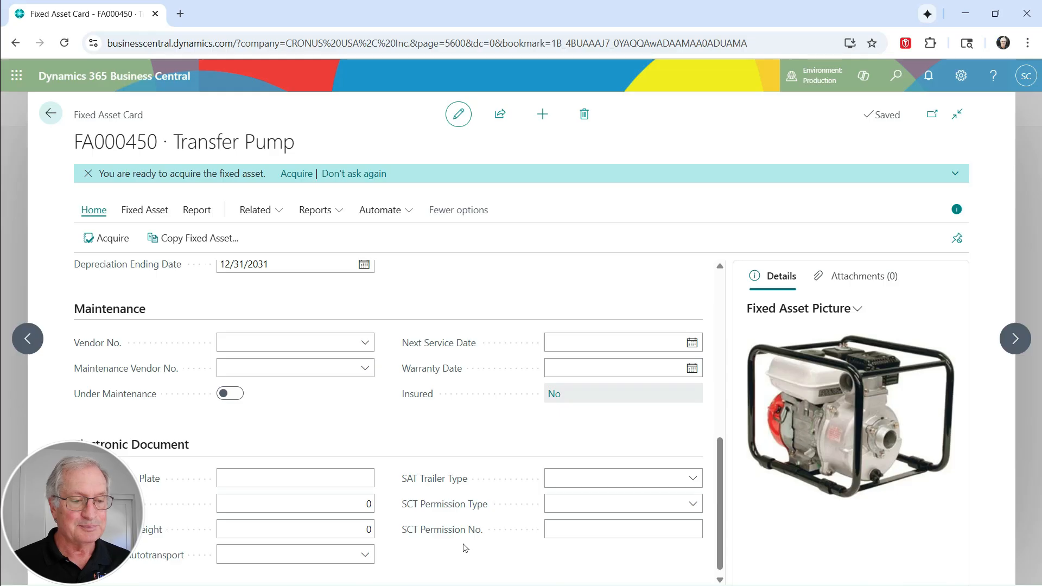
scroll(497, 374, up, 10)
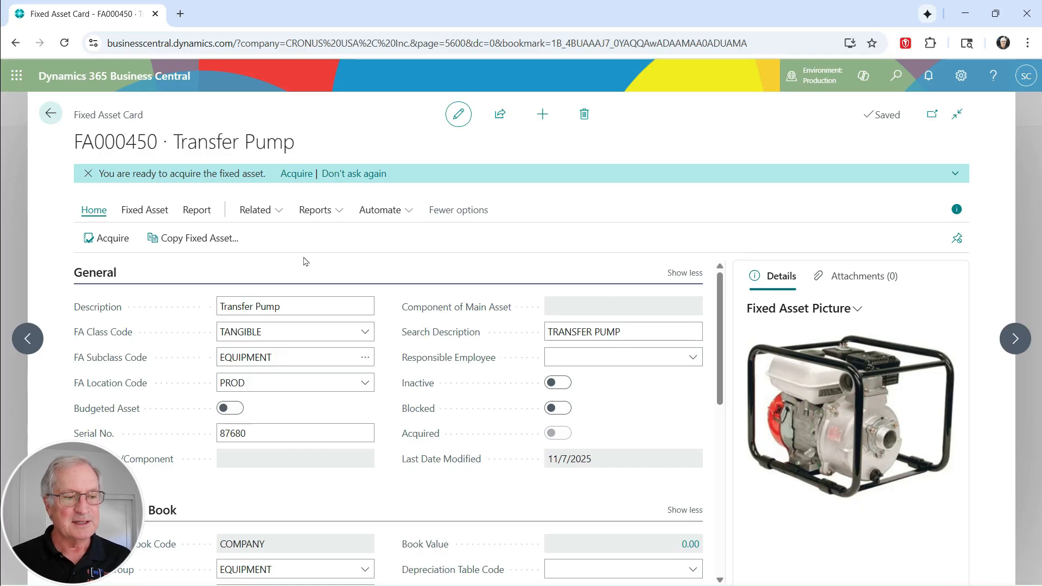
Return to the fixed assets list and open the card of HP Laptop FA000180
click(50, 114)
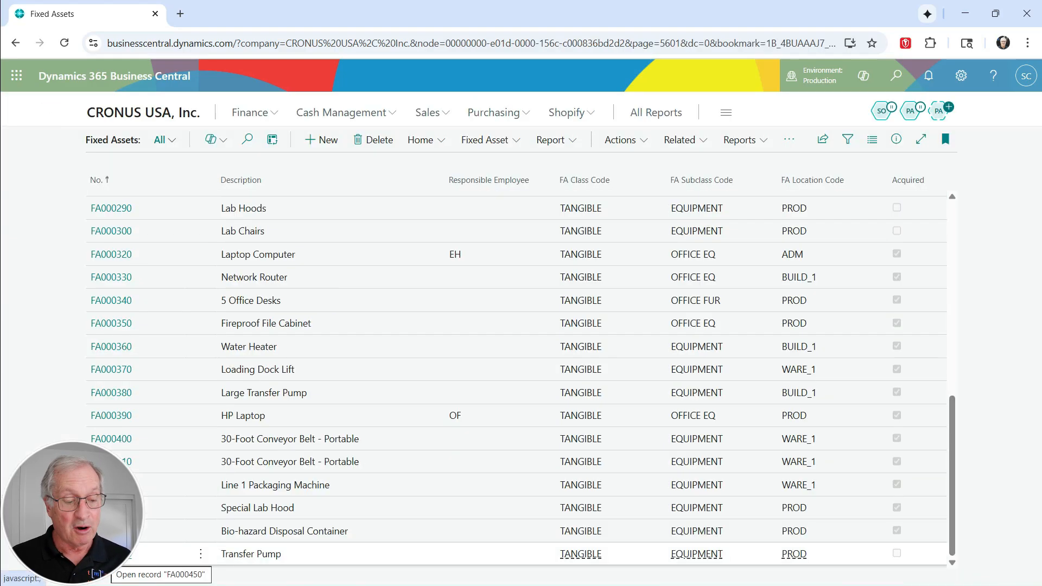
click(111, 553)
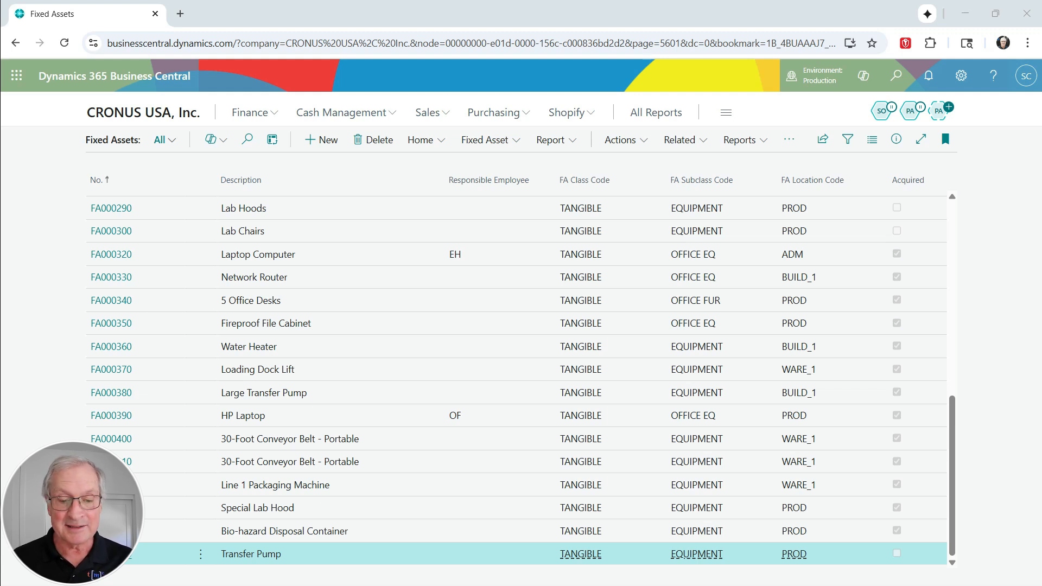
scroll(104, 366, up, 8)
click(105, 362)
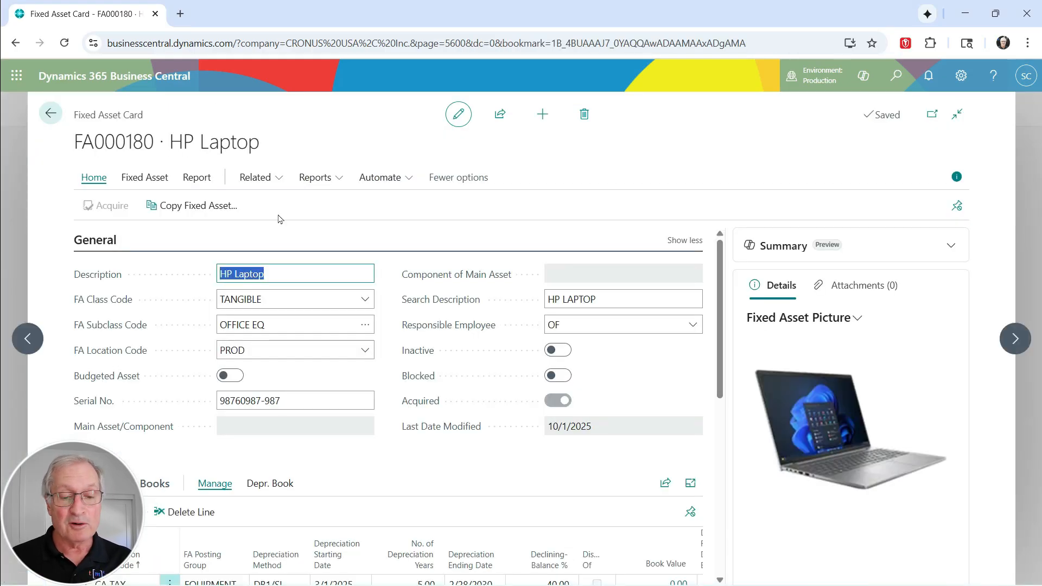
Examine the ledger entries behind the HP Laptop's book value in the COMPANY depreciation book
scroll(293, 211, down, 3)
click(670, 468)
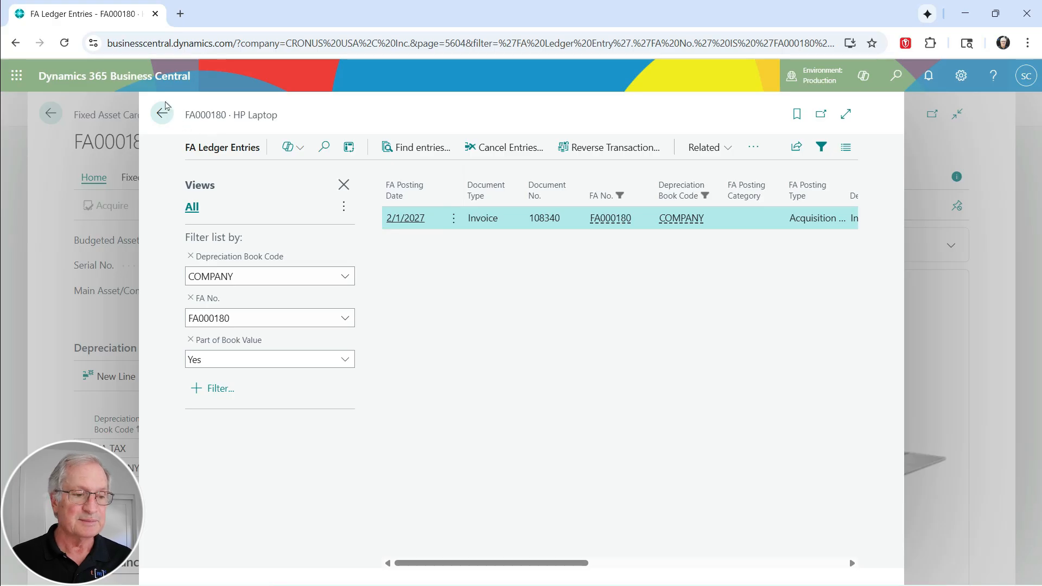
click(162, 113)
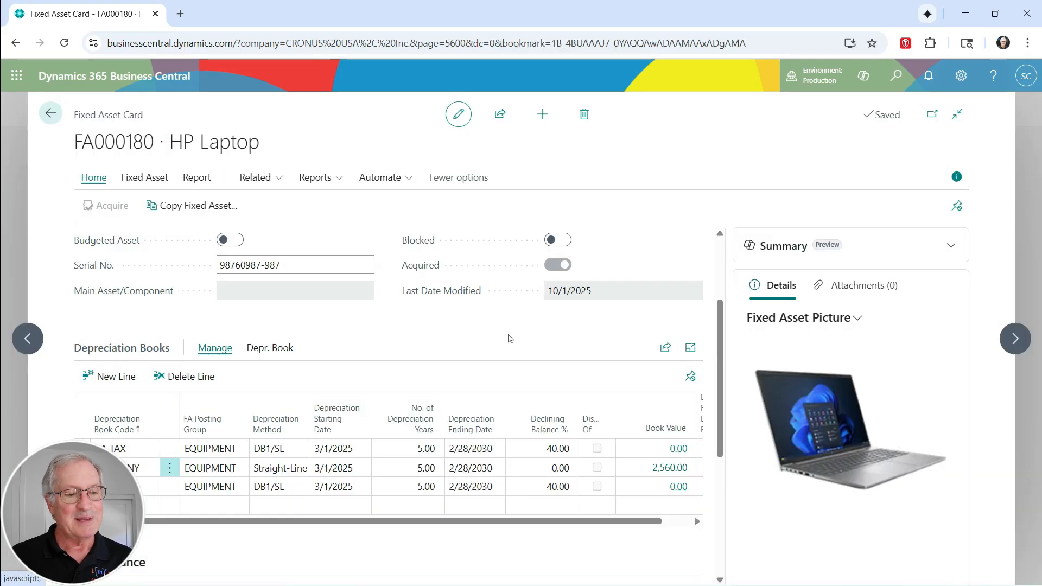
Copy fixed asset FA000180 with the number of copies set to 1, using the FA number series
click(187, 210)
click(704, 341)
text(1)
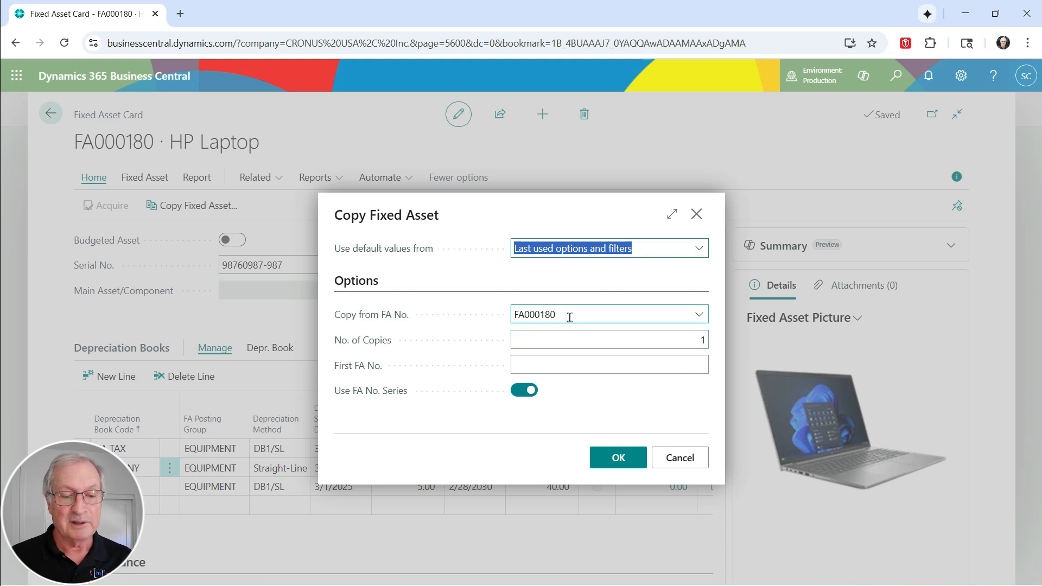
click(610, 459)
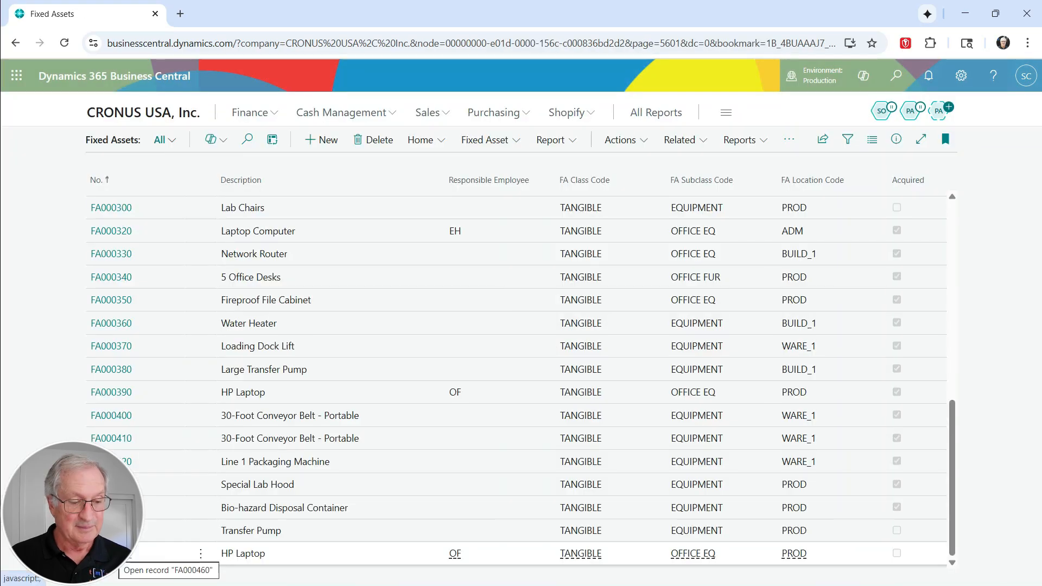
click(115, 553)
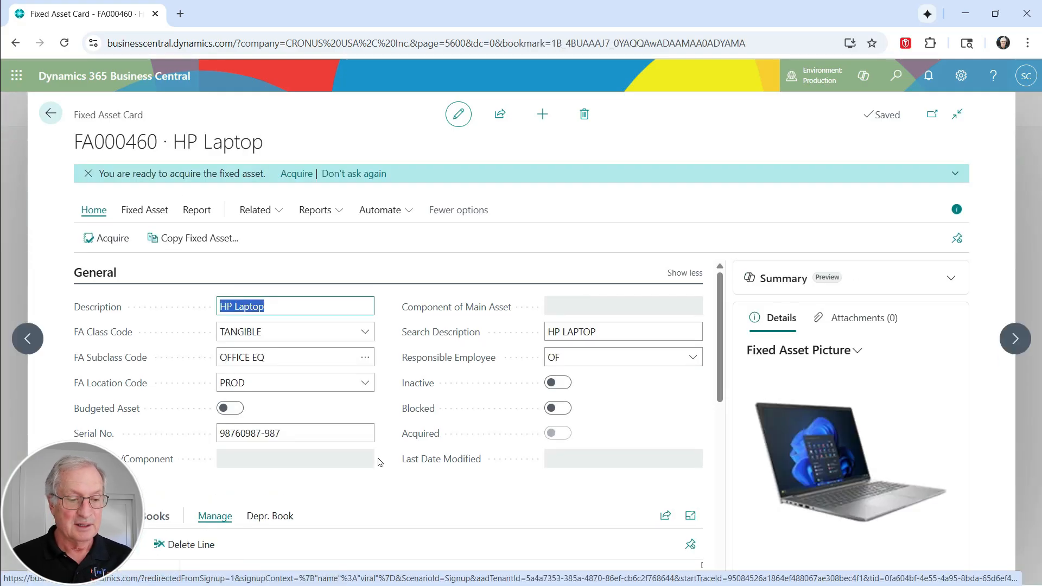
click(322, 434)
click(296, 437)
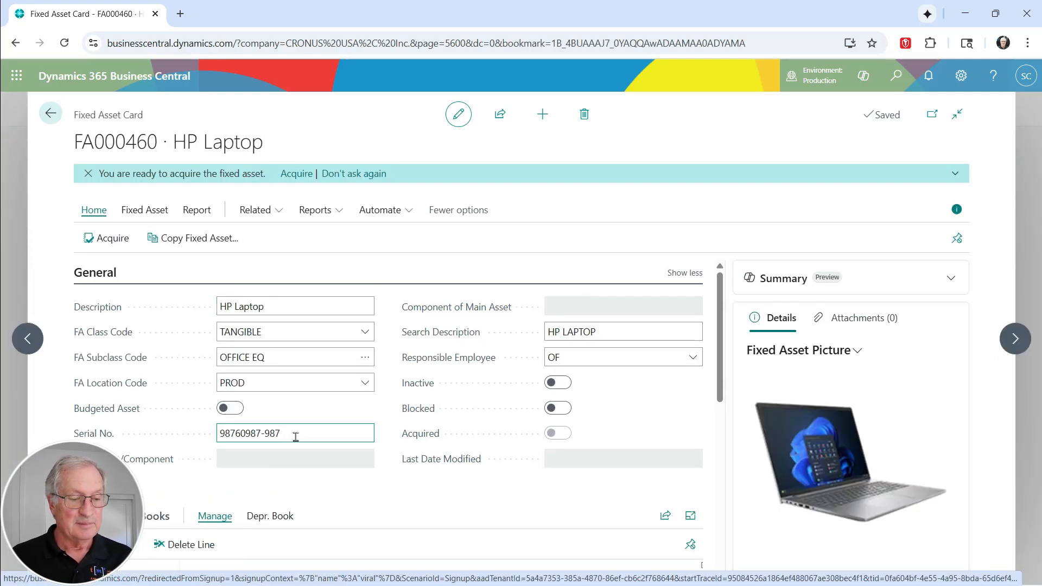
key(BackSpace)
key(BackSpace)
key(BackSpace)
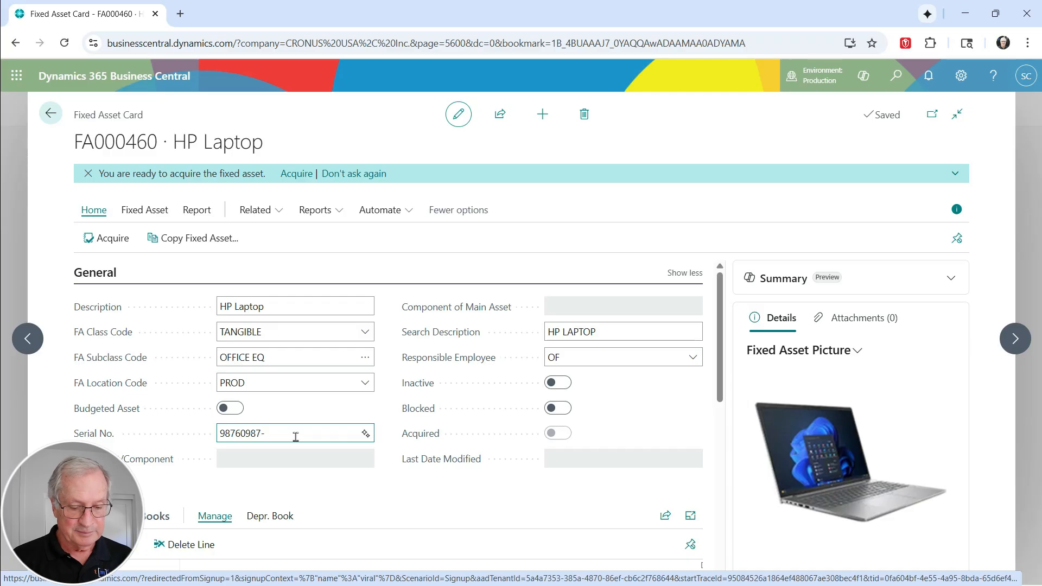
text(767)
key(Tab)
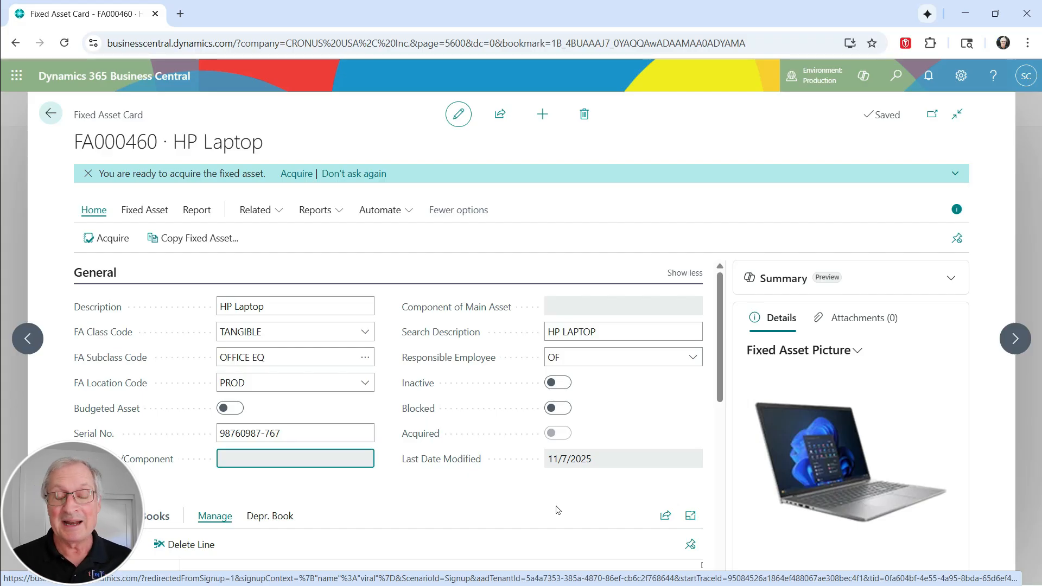
scroll(591, 429, down, 4)
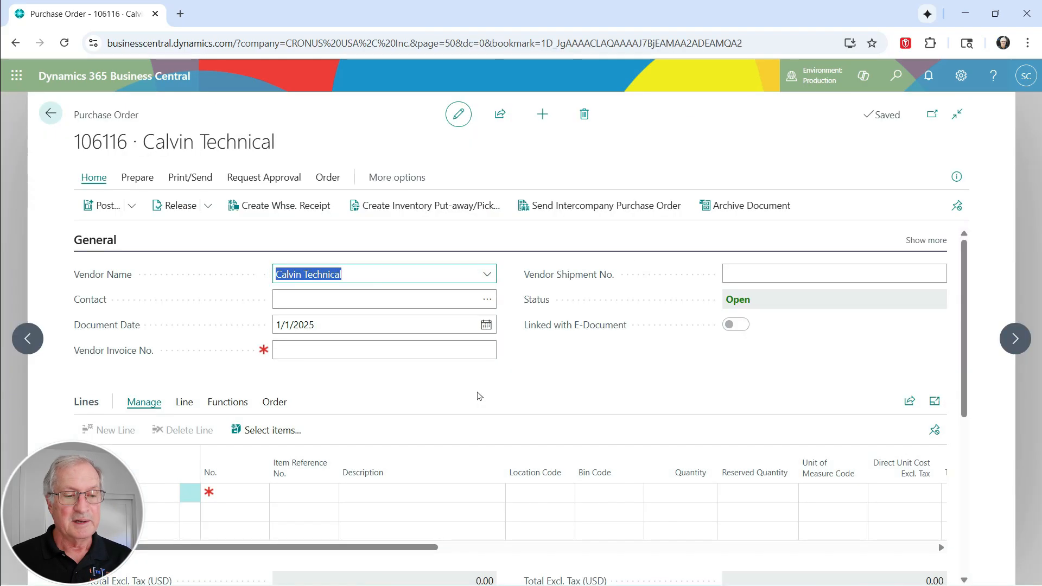
Enter 97897809 as the vendor invoice number on the Calvin Technical purchase order
key(Tab)
key(Tab)
key(Tab)
text(9789)
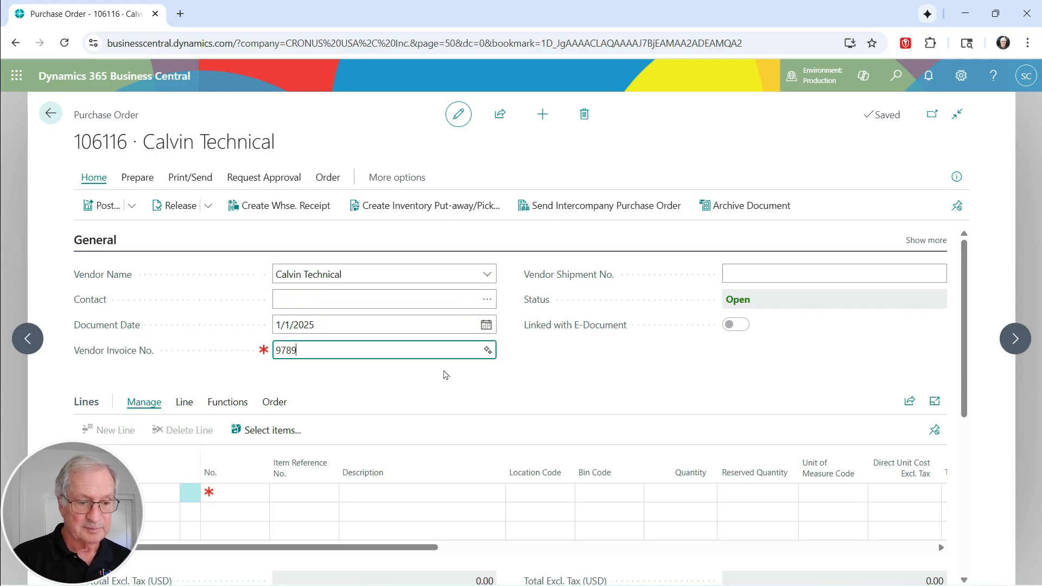
text(7809)
key(Tab)
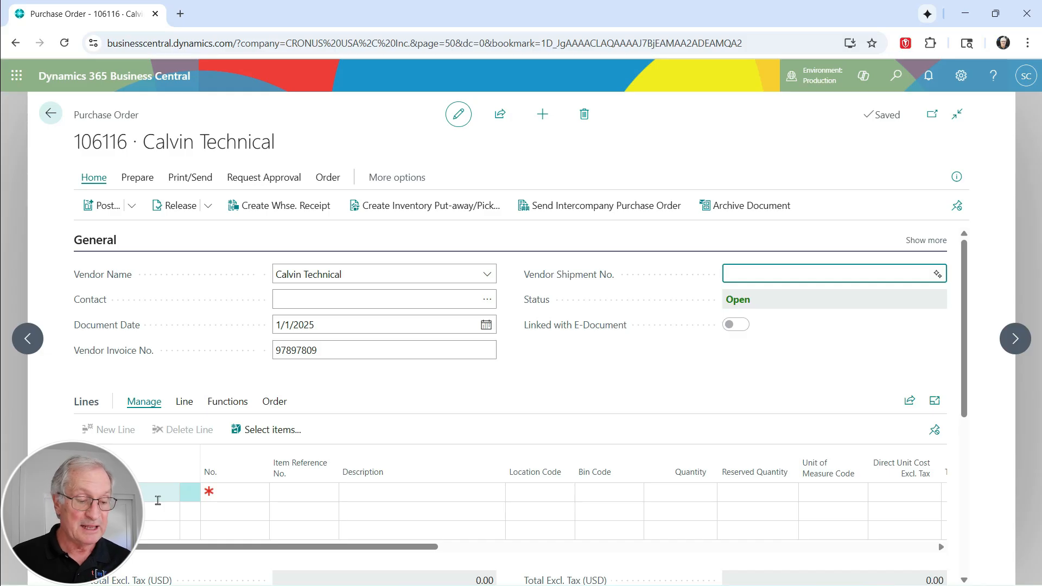
Set the type of the first purchase order line to Fixed Asset
click(158, 498)
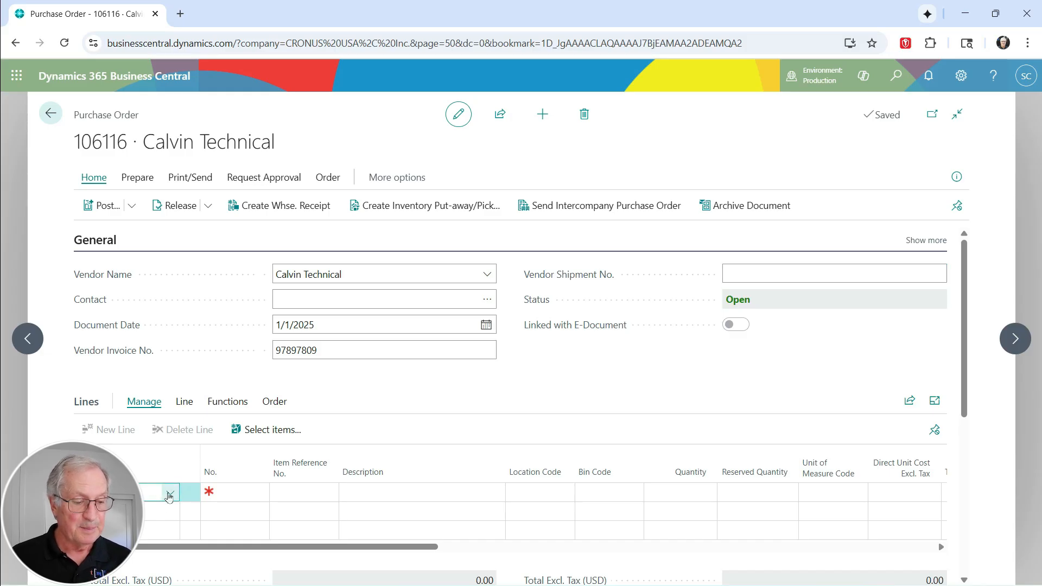
click(169, 494)
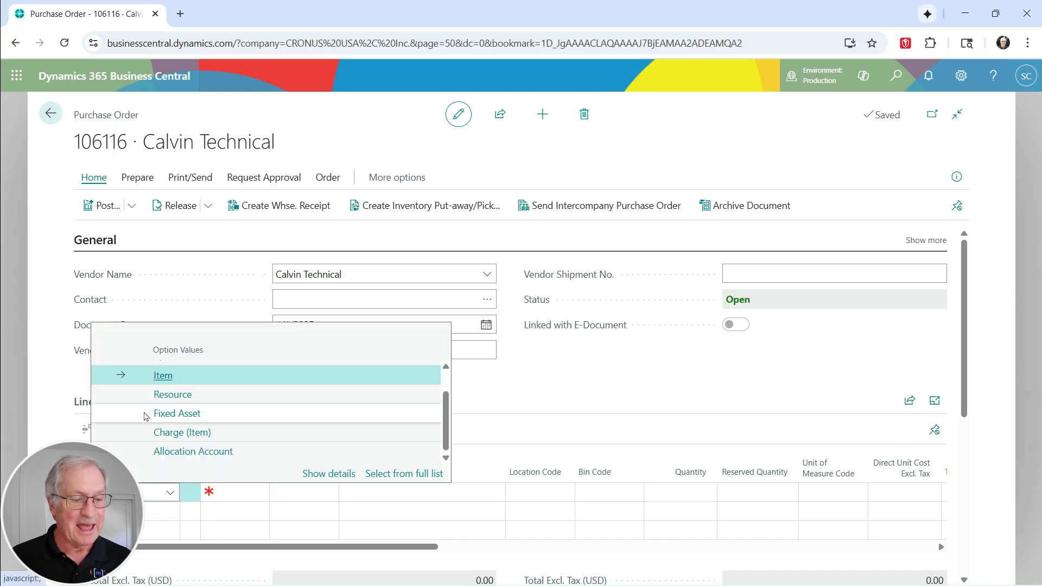
click(145, 415)
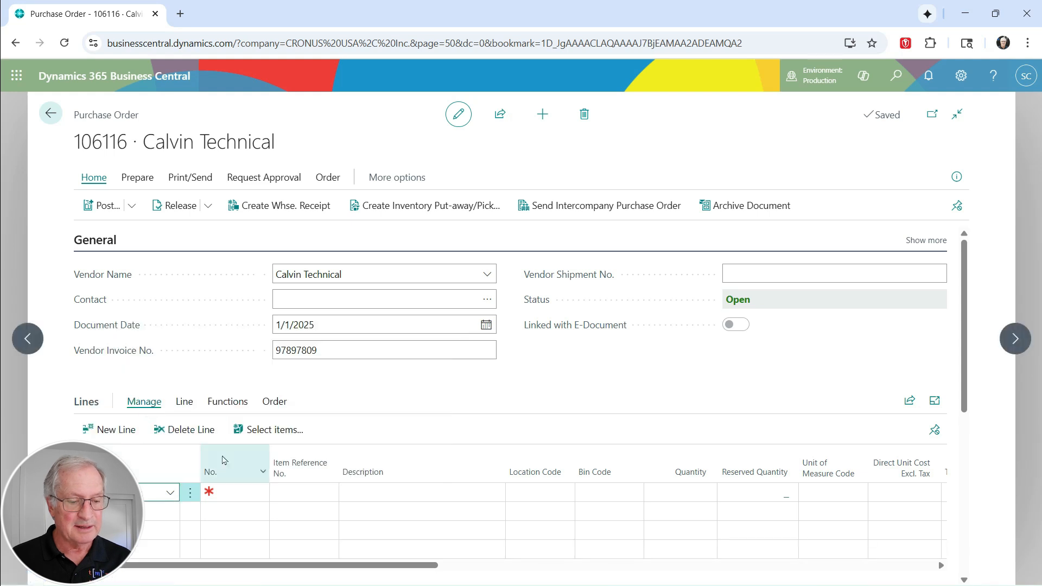
Create a new fixed asset from the purchase order line: description HP Server, class TANGIBLE, subclass OFFICE EQ, serial number 5647890-76
click(240, 492)
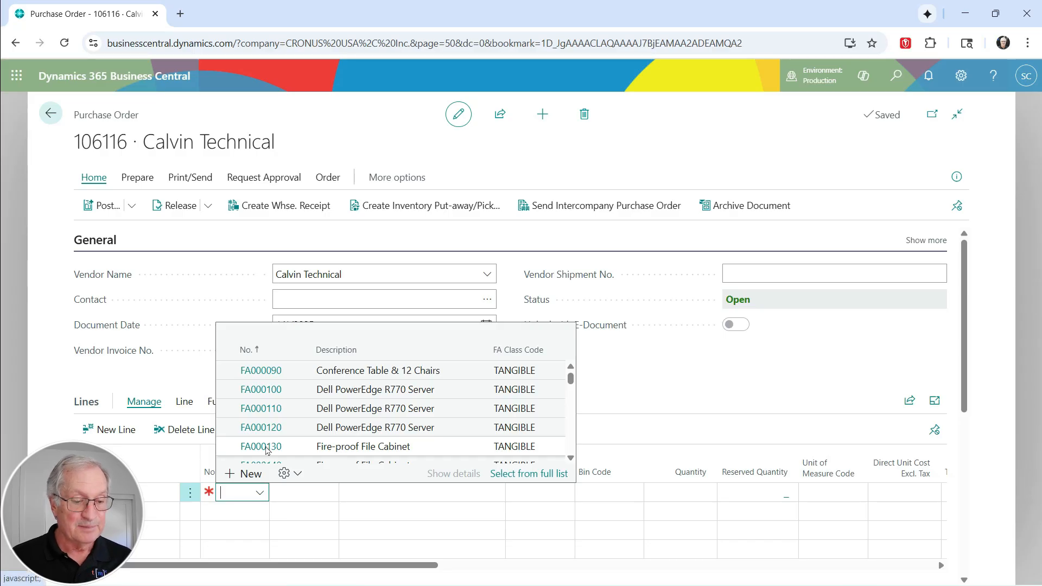
click(243, 473)
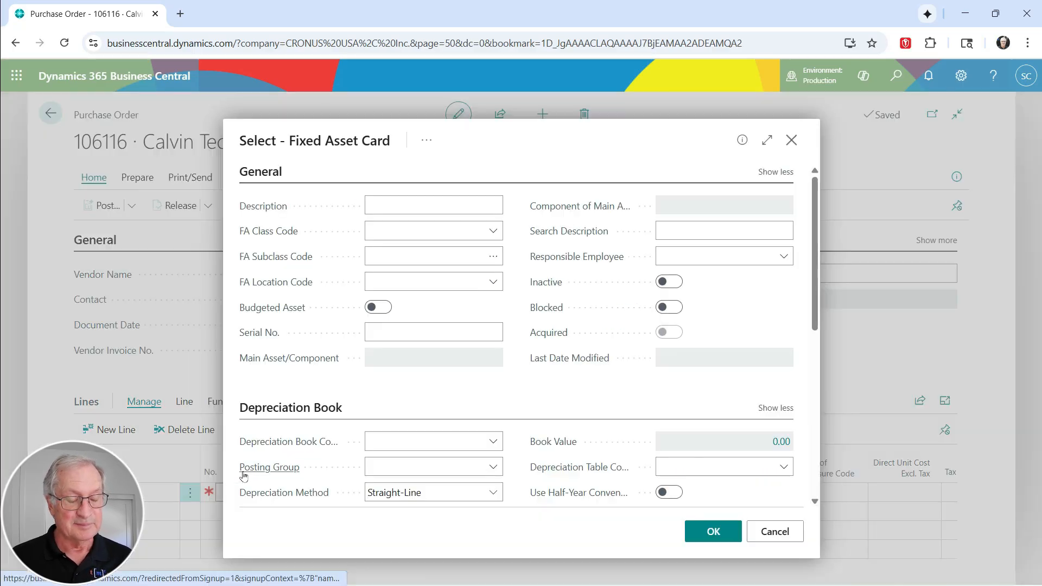
text(HP Server)
click(492, 230)
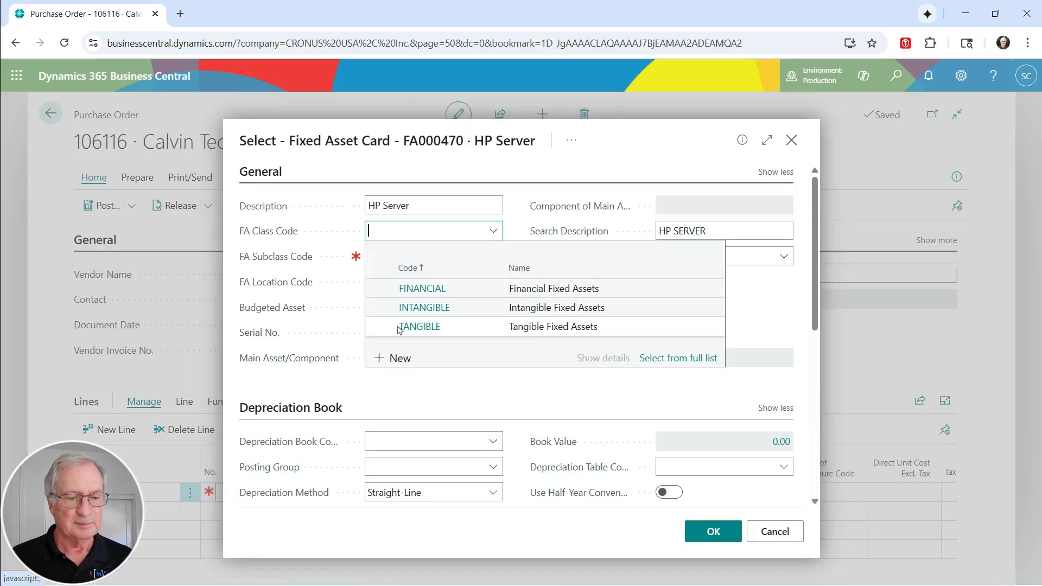
click(420, 327)
click(493, 252)
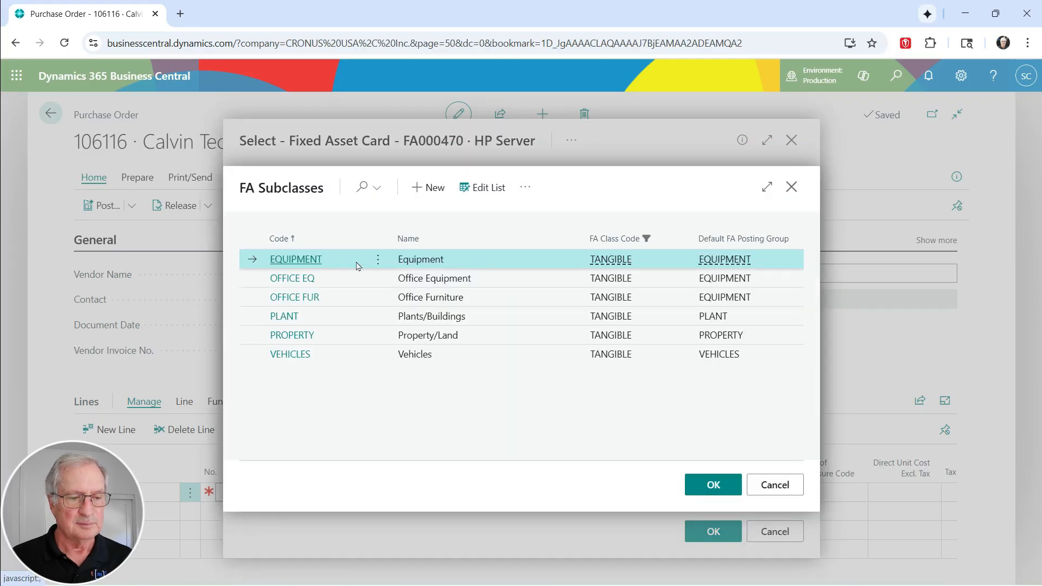
click(286, 282)
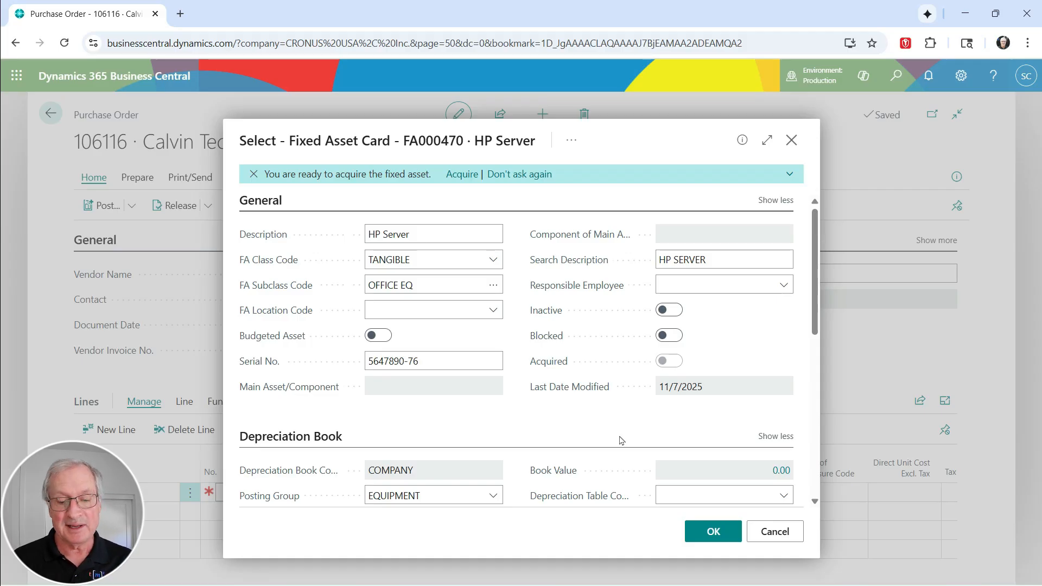
click(708, 532)
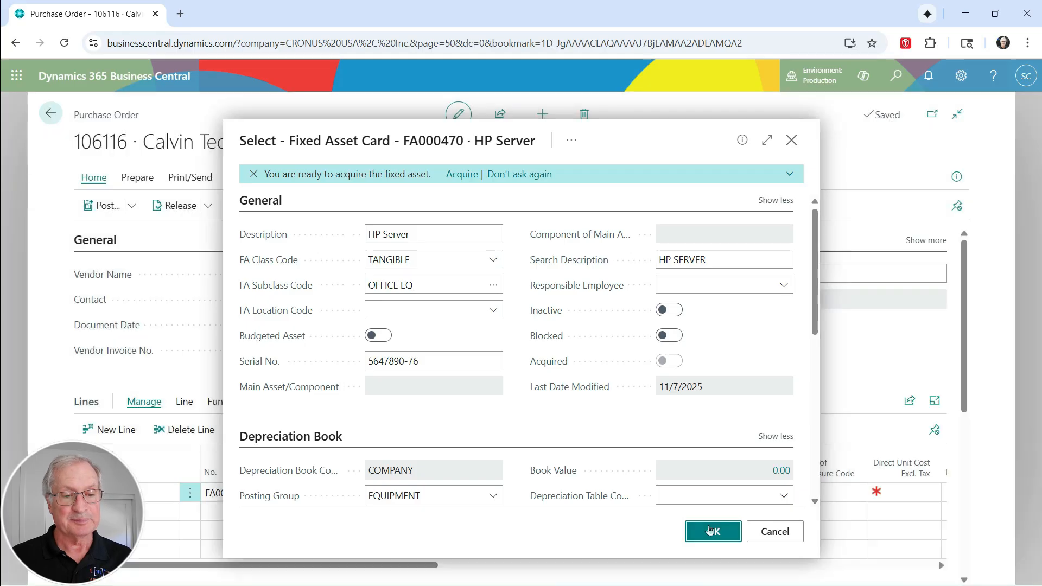
Search for the Fixed Assets list and open the HP Server card FA000470 from it
click(897, 77)
text(f)
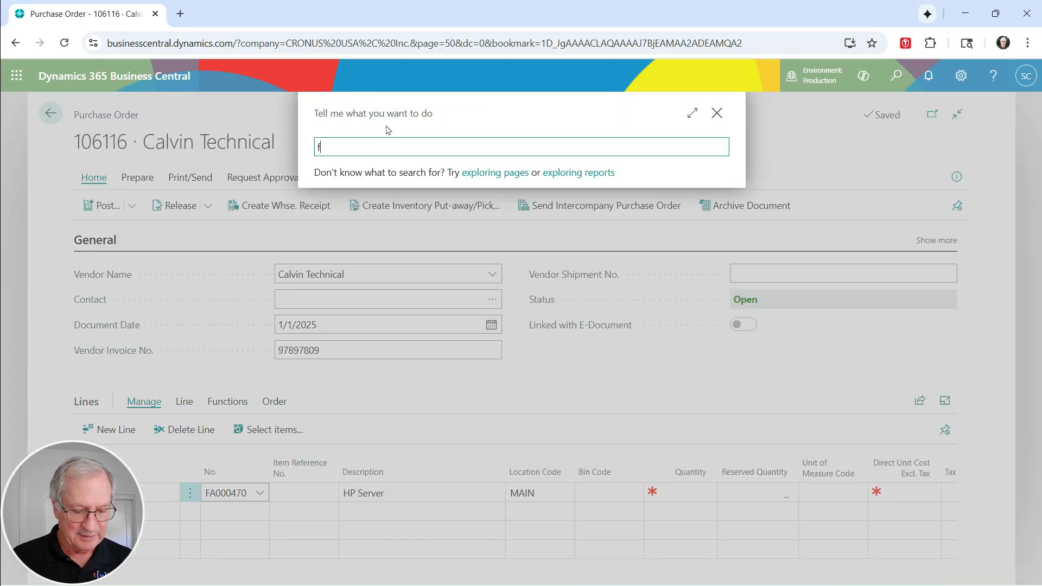
text(ixed)
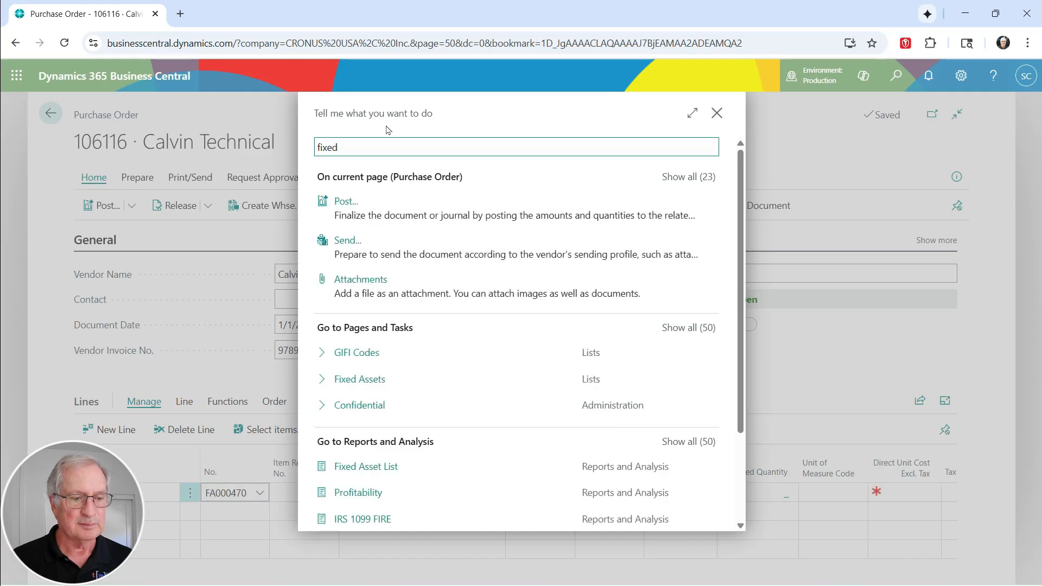
click(367, 280)
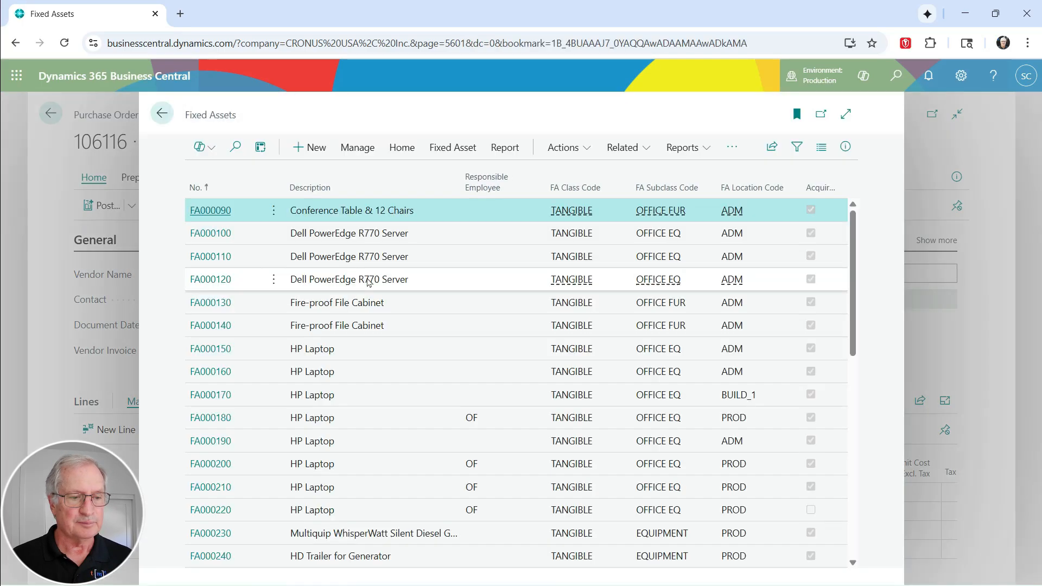
scroll(245, 418, down, 5)
scroll(245, 418, down, 2)
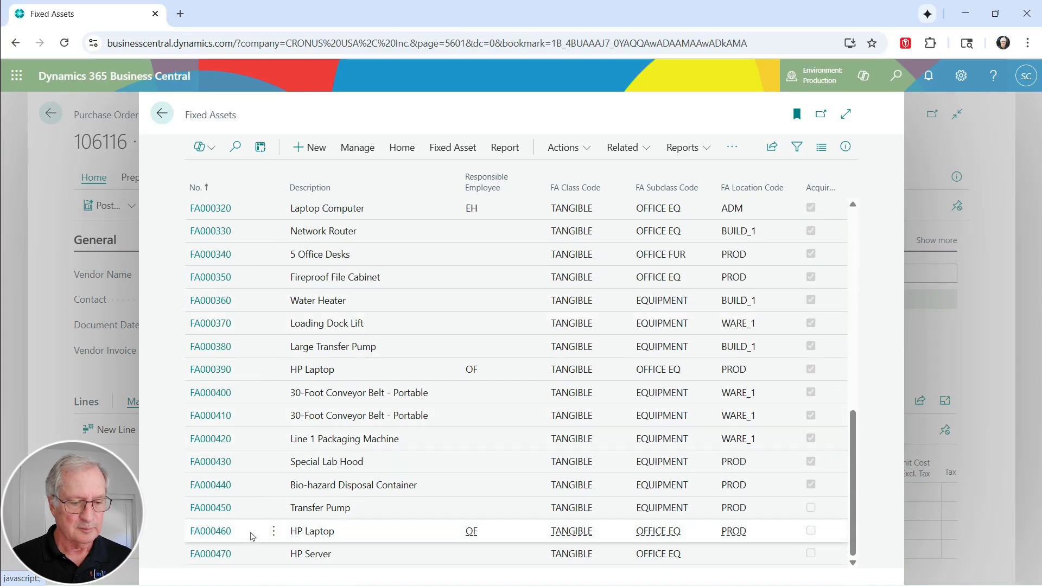
click(215, 555)
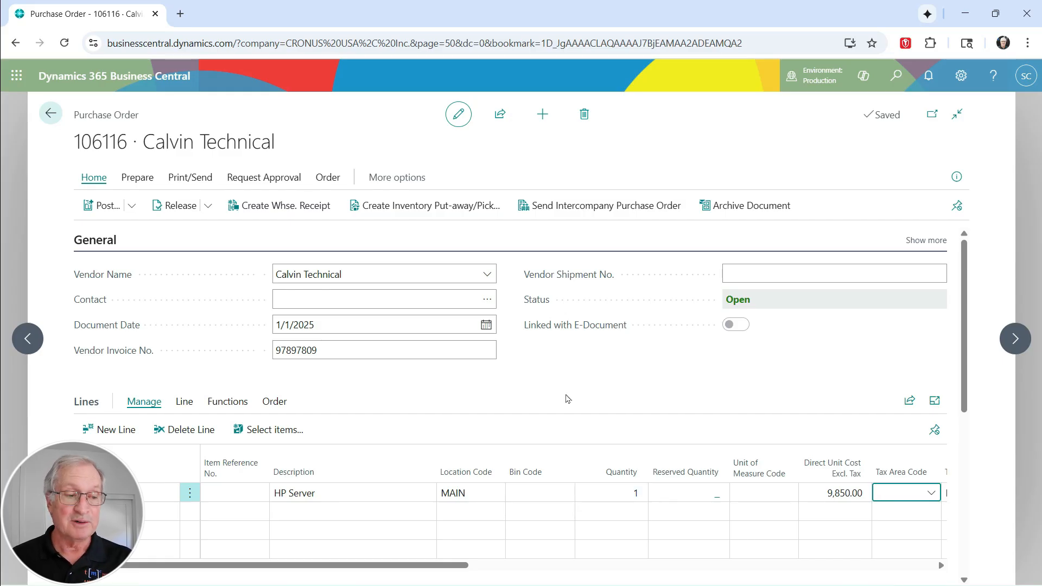
Post the Calvin Technical purchase order with the Receive and Invoice option
key(F9)
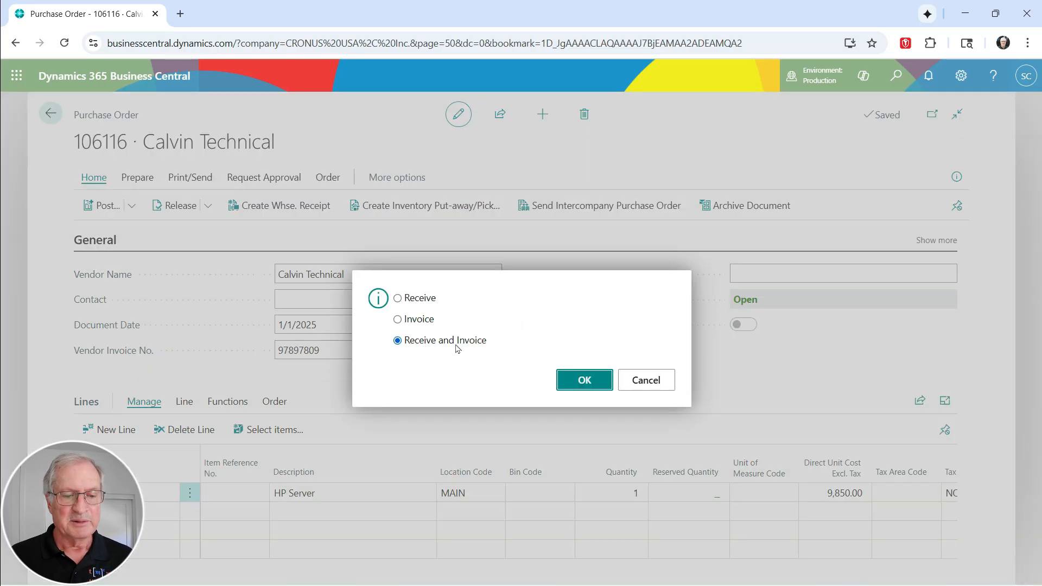
click(589, 387)
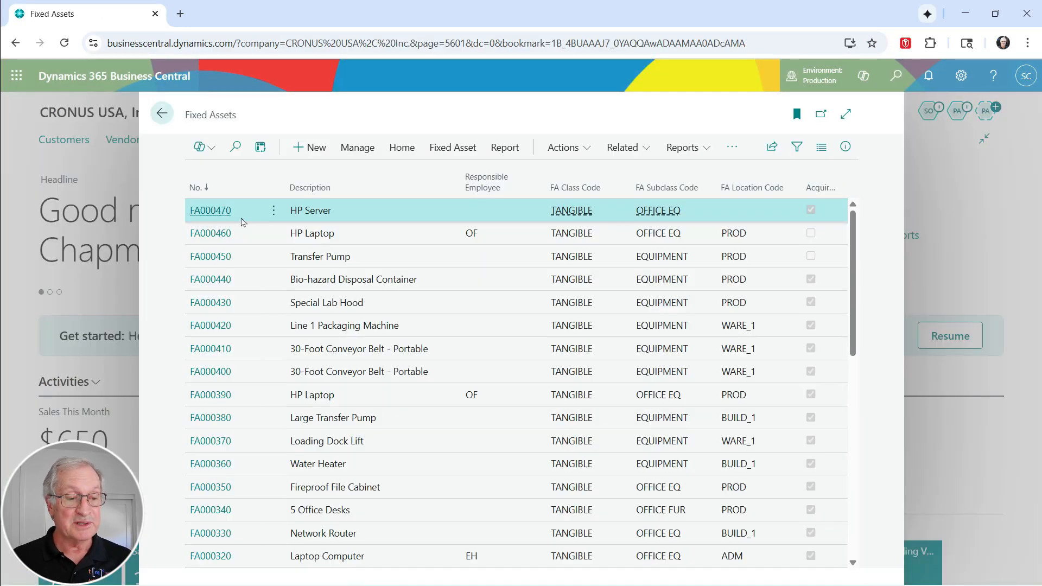
Open the HP Server card FA000470 and drill into the ledger entries behind its book value
click(214, 211)
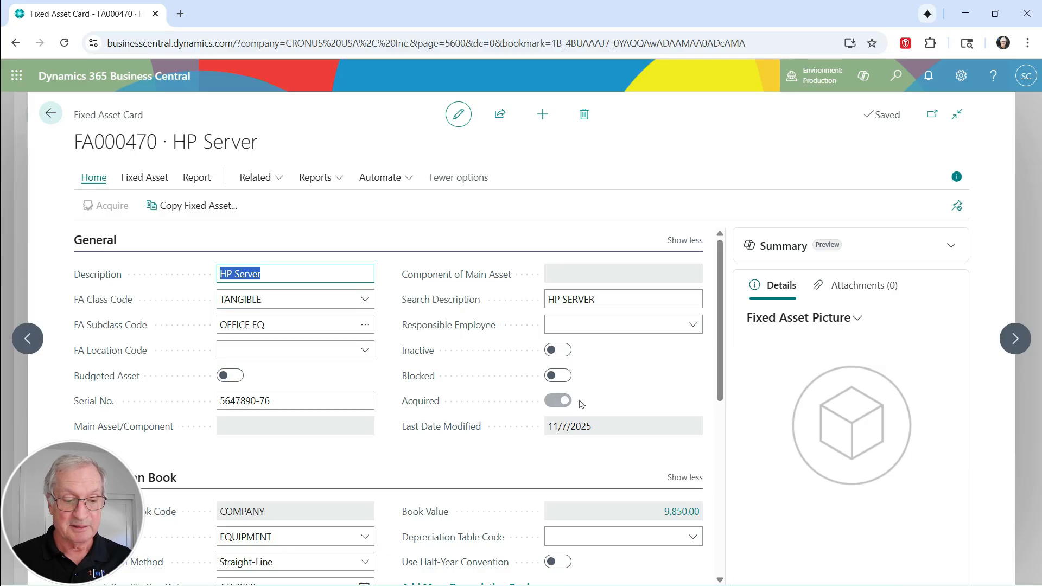
scroll(579, 400, down, 2)
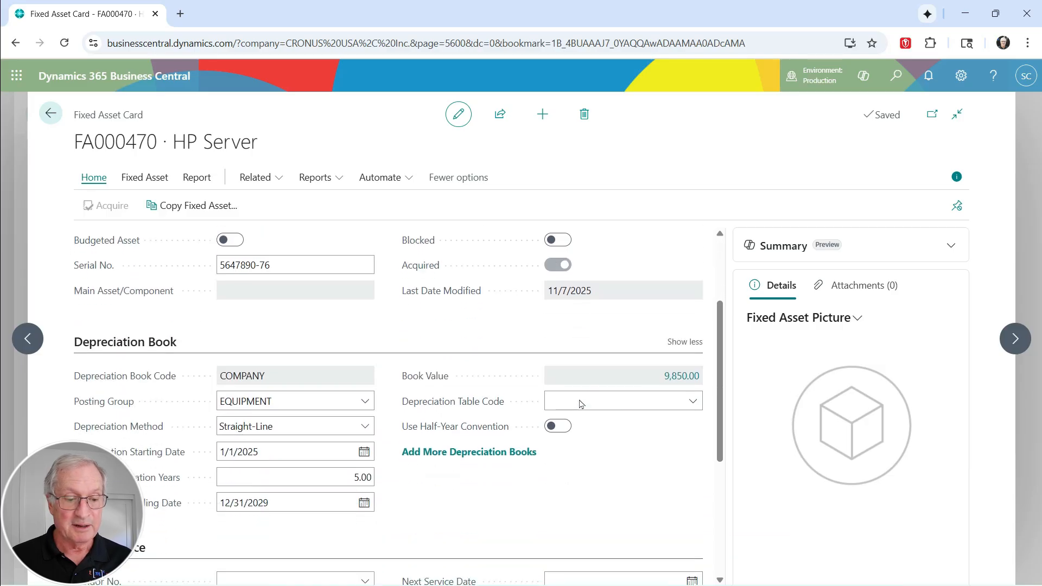
click(684, 380)
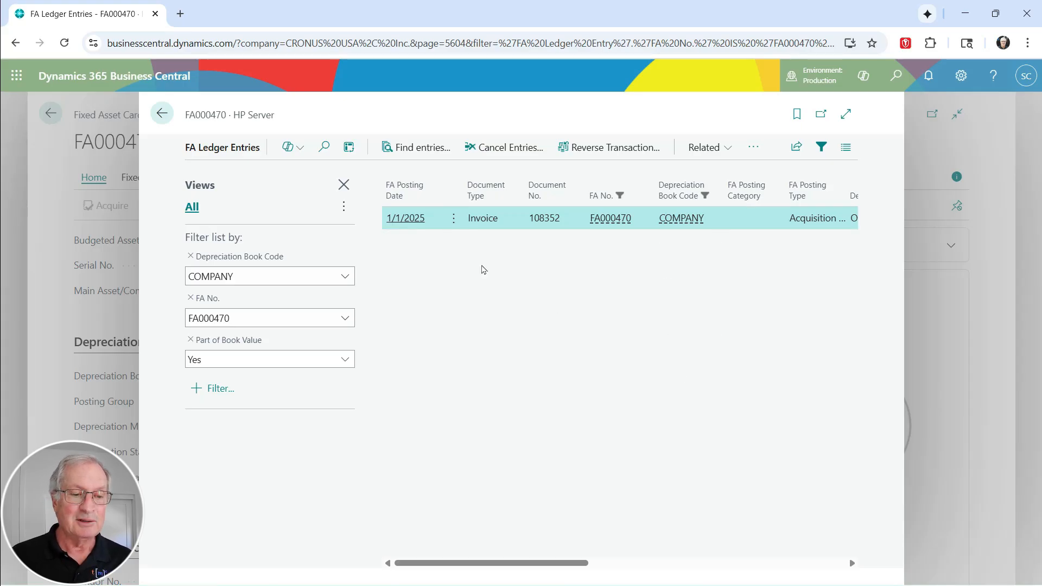
Find the entries related to the acquisition entry and review the posted purchase invoice, then return to the related entries
click(423, 148)
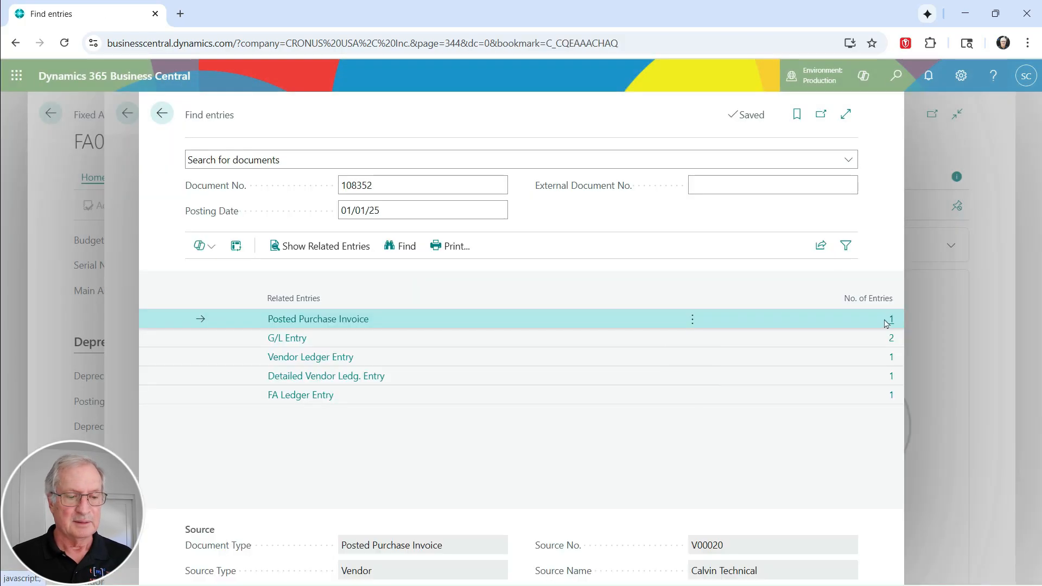
click(886, 322)
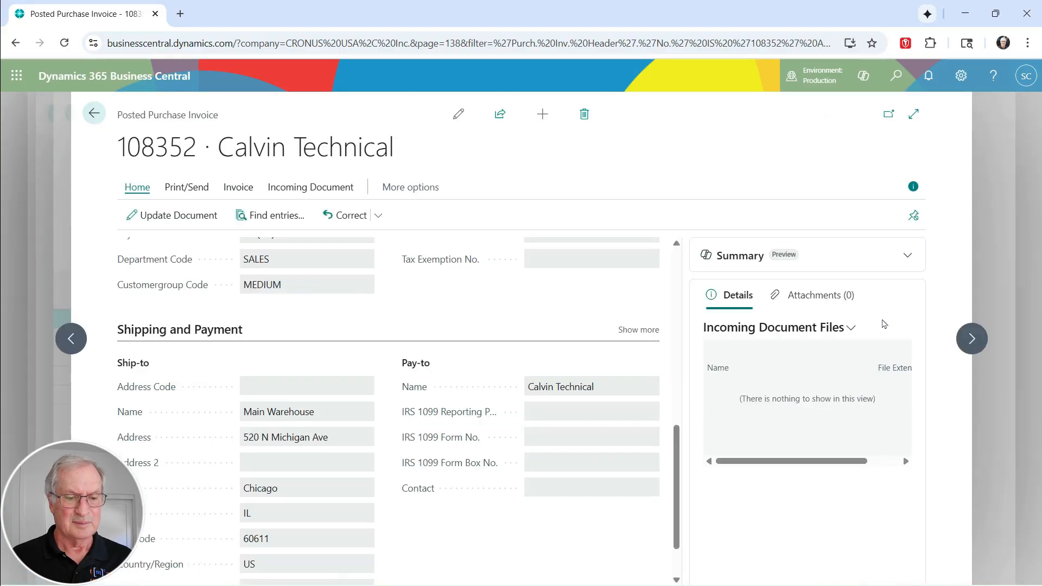
scroll(621, 414, down, 2)
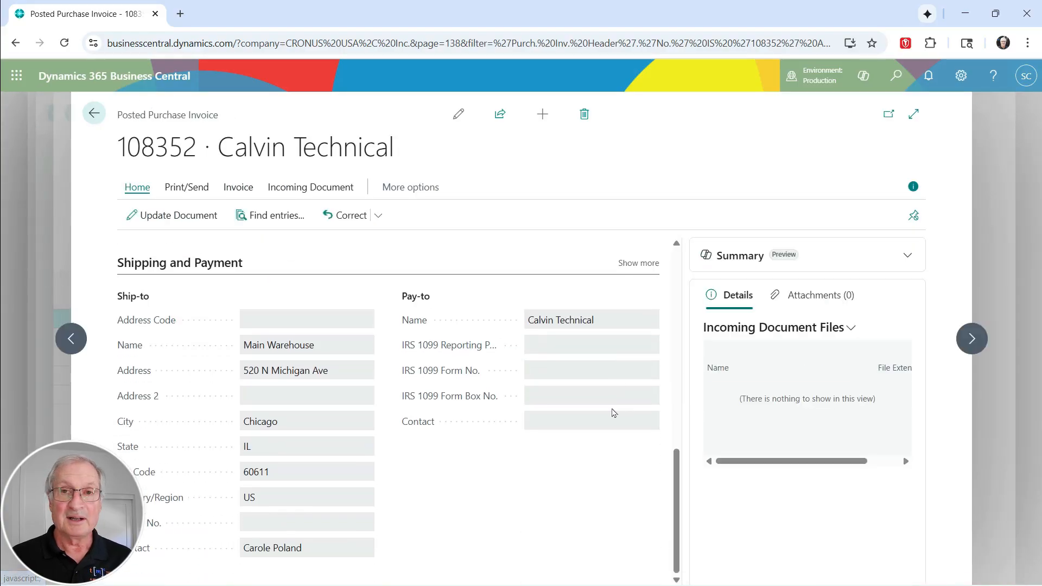
click(94, 113)
Inspect the G/L entries with a wider related amount column, and the FA ledger entry for document 108352
click(890, 339)
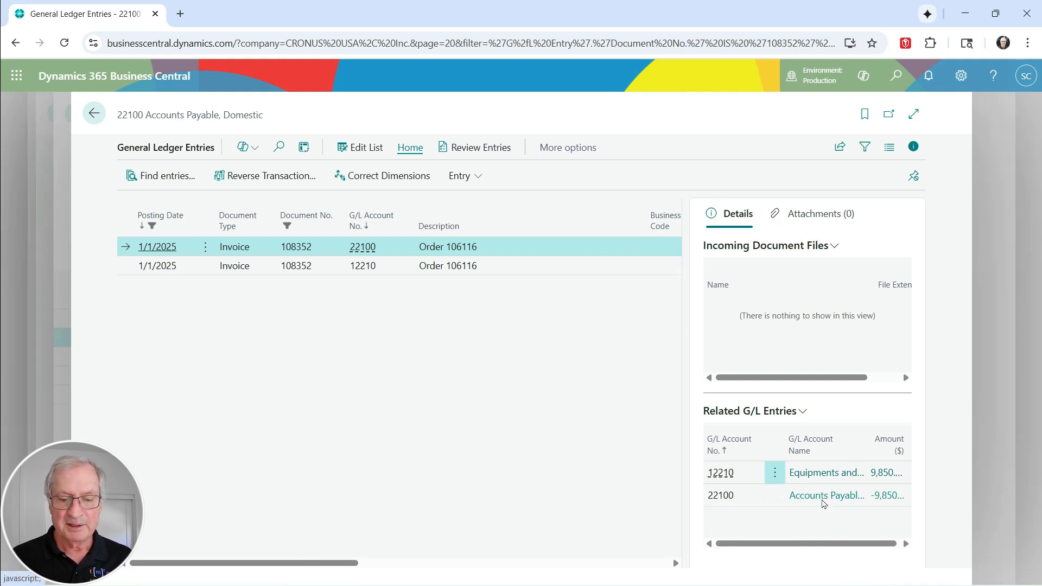
drag(867, 452, 900, 452)
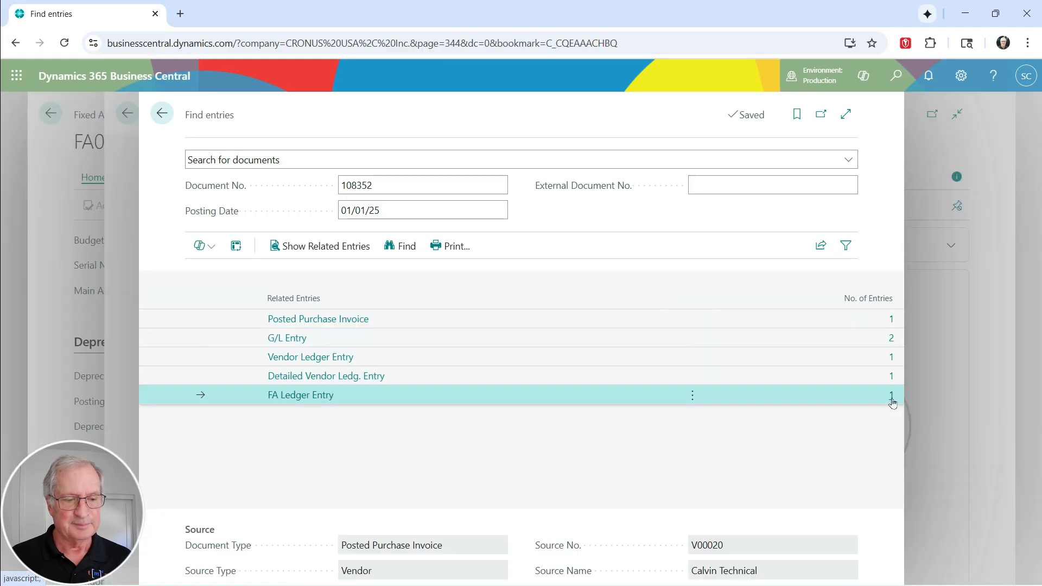
click(891, 400)
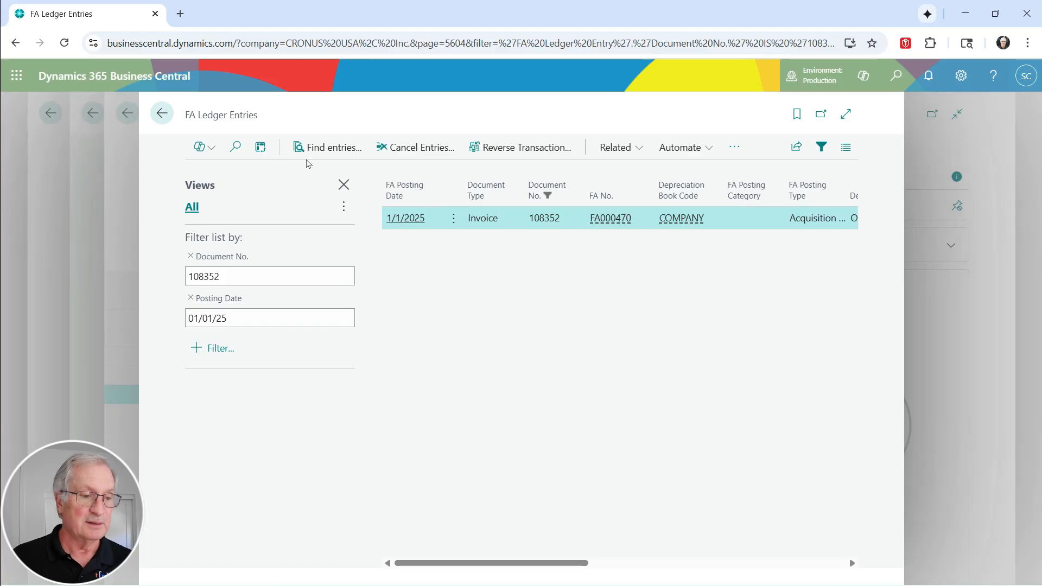
click(161, 113)
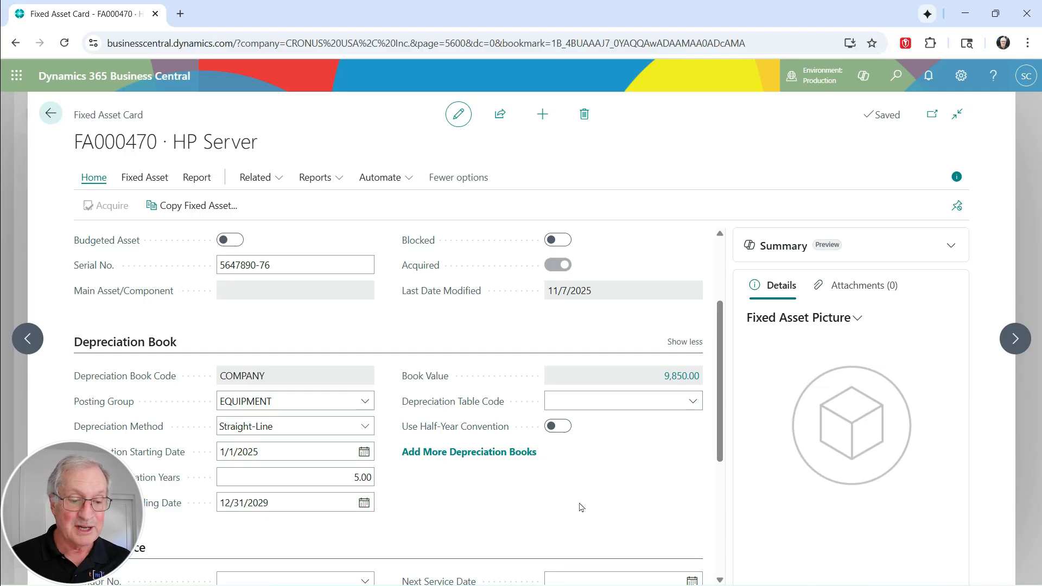
Review the general, depreciation book and maintenance details on the HP Server card
scroll(614, 488, down, 5)
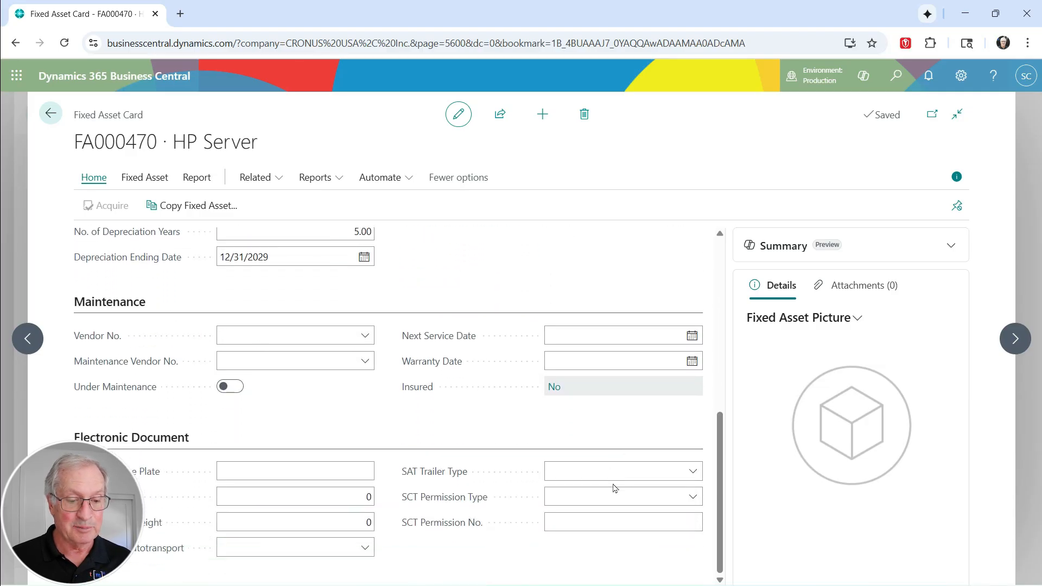
scroll(614, 488, up, 6)
scroll(613, 488, down, 2)
scroll(614, 488, down, 1)
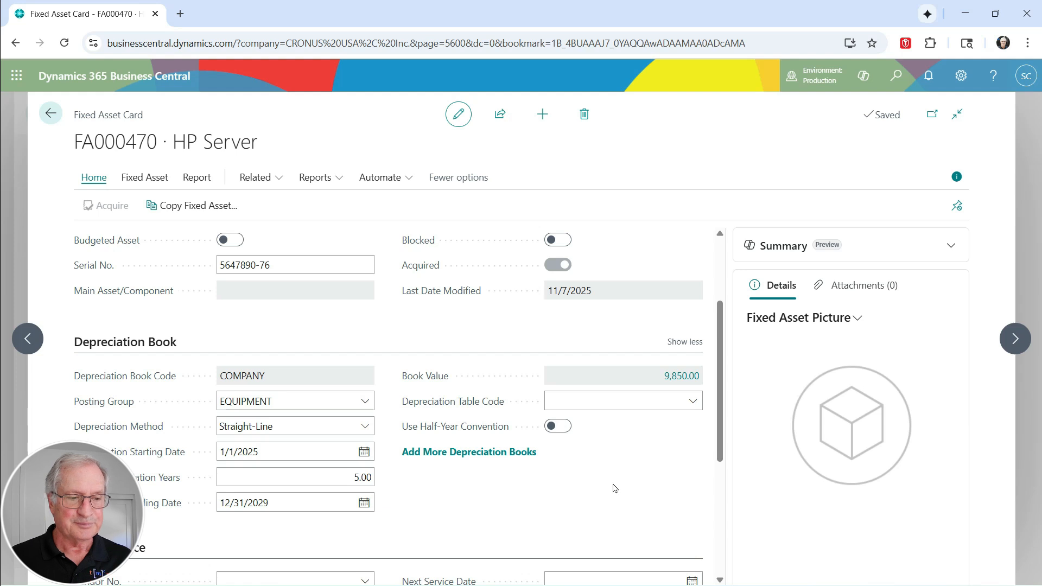
scroll(614, 488, up, 3)
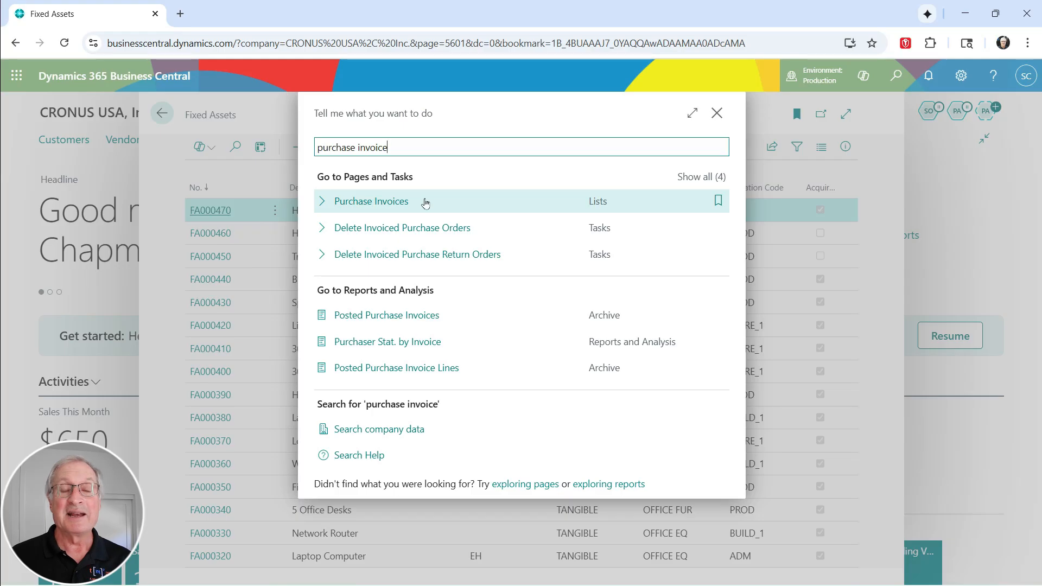
Create a new purchase invoice for Calvin Technical with vendor invoice number 97978
click(425, 203)
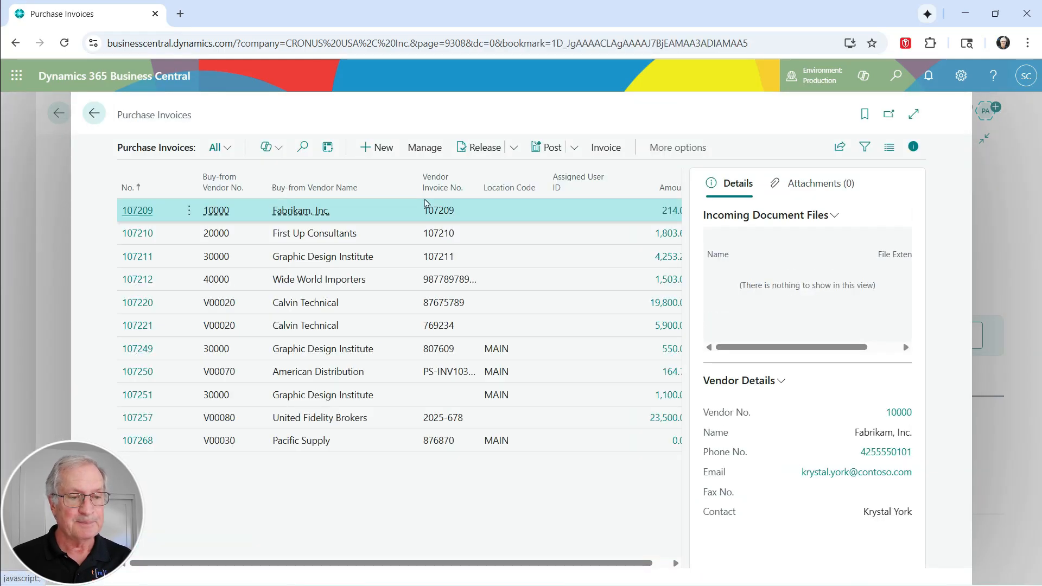
click(380, 148)
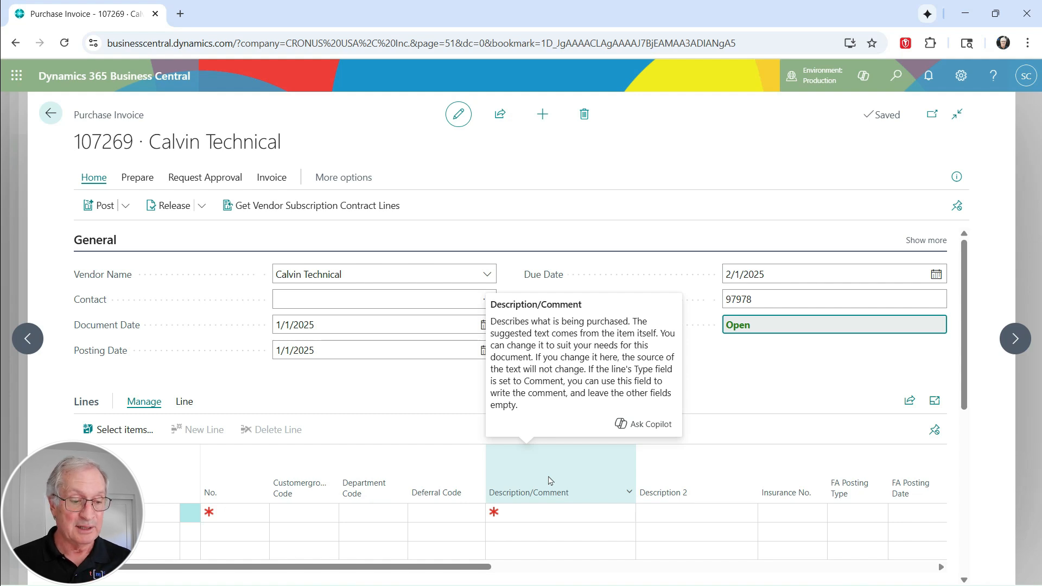
Create a new fixed asset from the invoice line: description Server Network Card, class TANGIBLE, subclass OFFICE EQ, serial number 75565
click(208, 537)
click(249, 495)
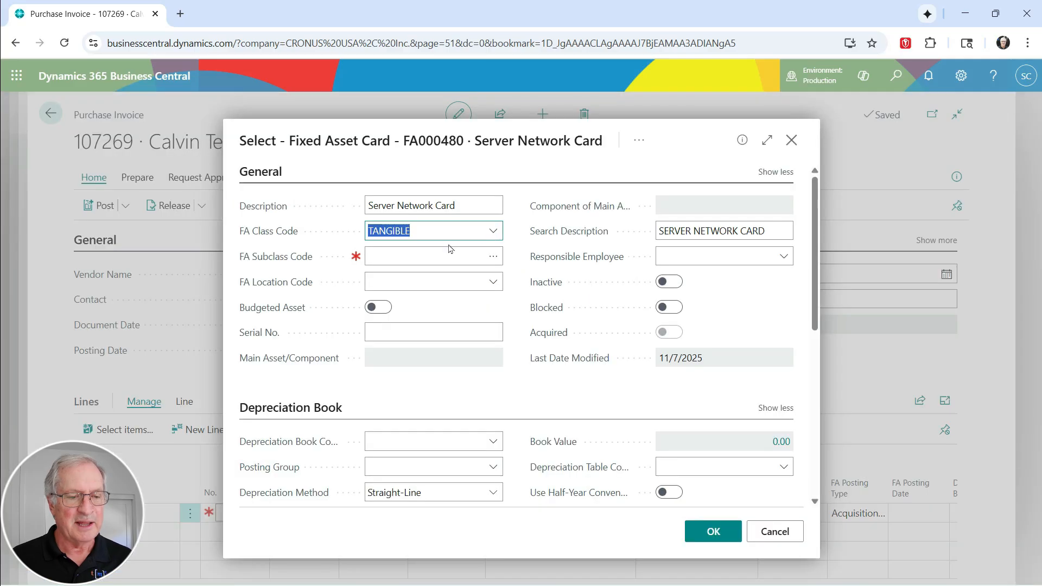
click(498, 260)
click(497, 261)
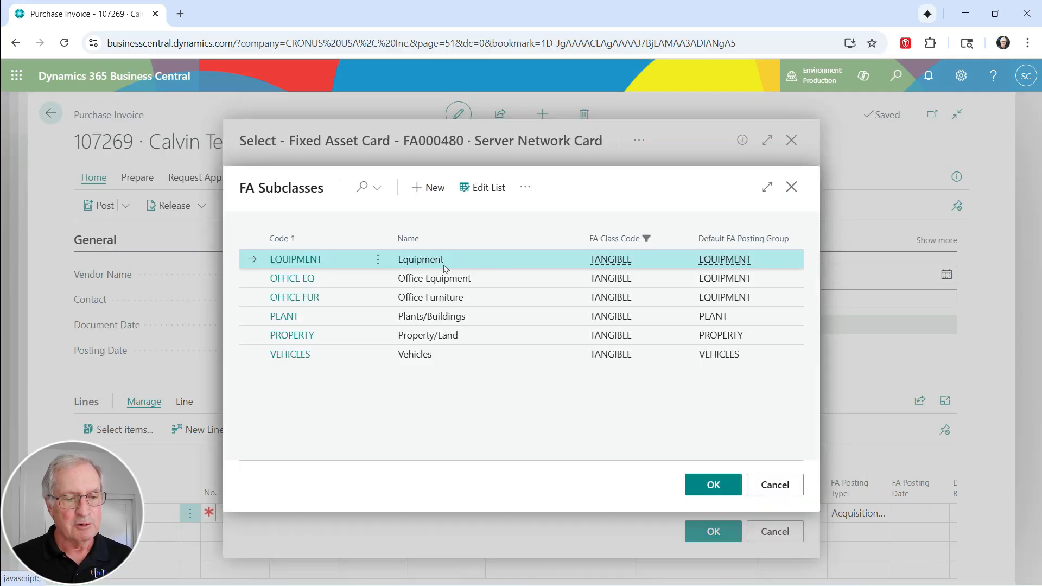
click(297, 276)
click(411, 337)
click(411, 335)
text(75565)
key(Tab)
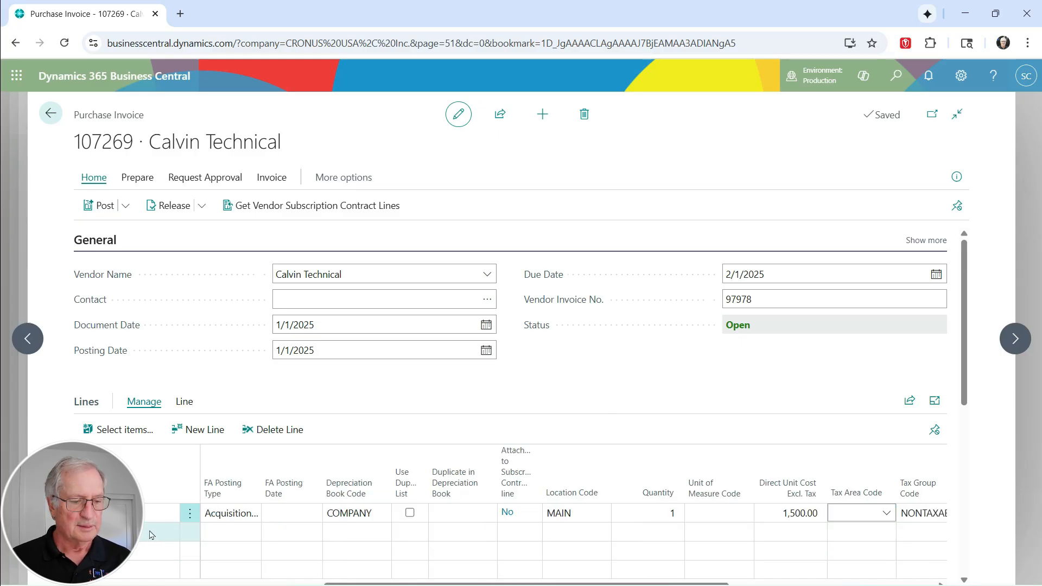
Add a second invoice line for the existing fixed asset FA000460 HP Laptop, location MAIN, quantity 1, direct unit cost 2,350.00
click(149, 535)
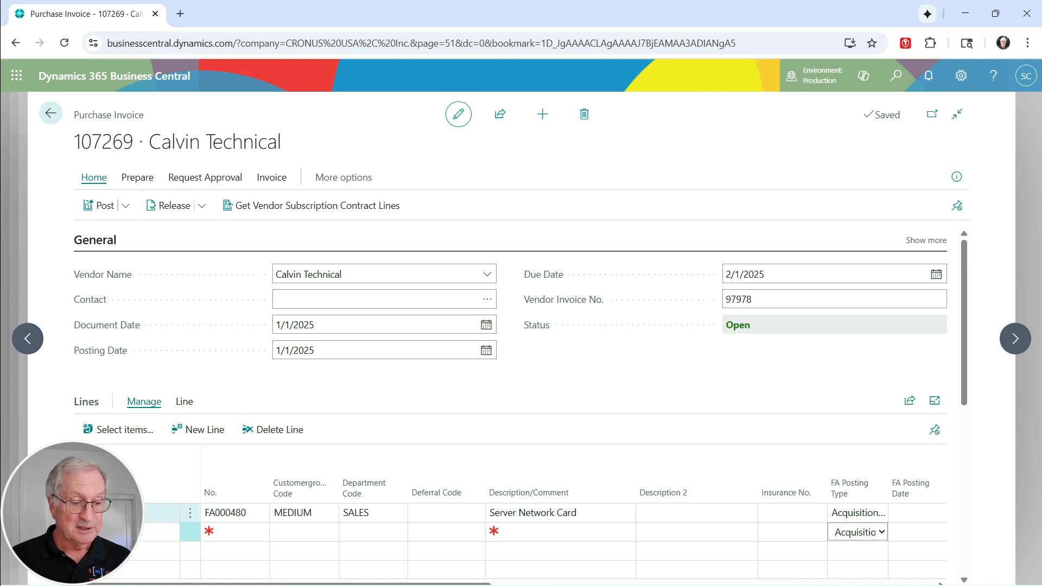
click(210, 531)
click(253, 532)
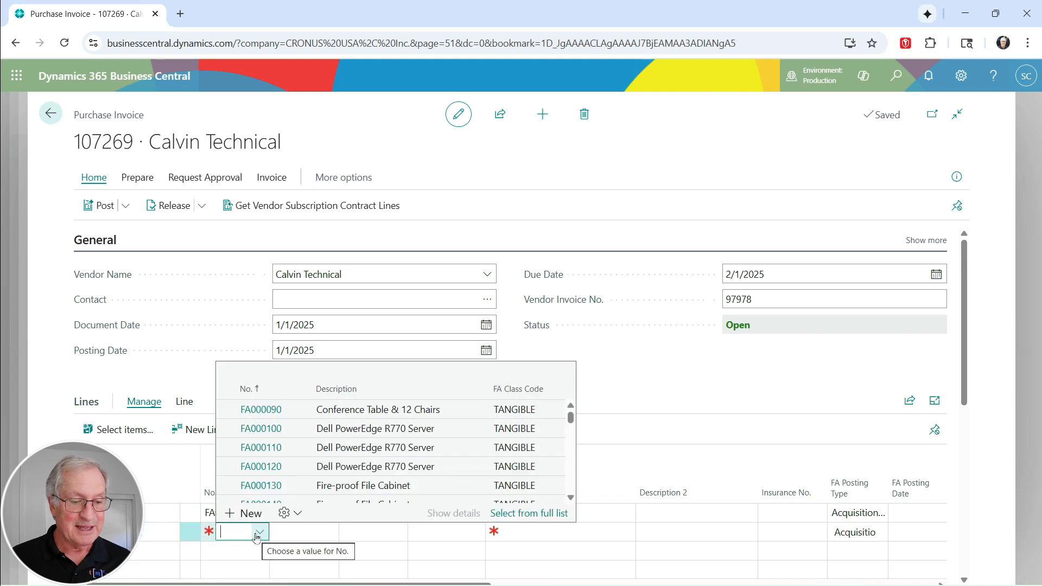
scroll(269, 461, down, 7)
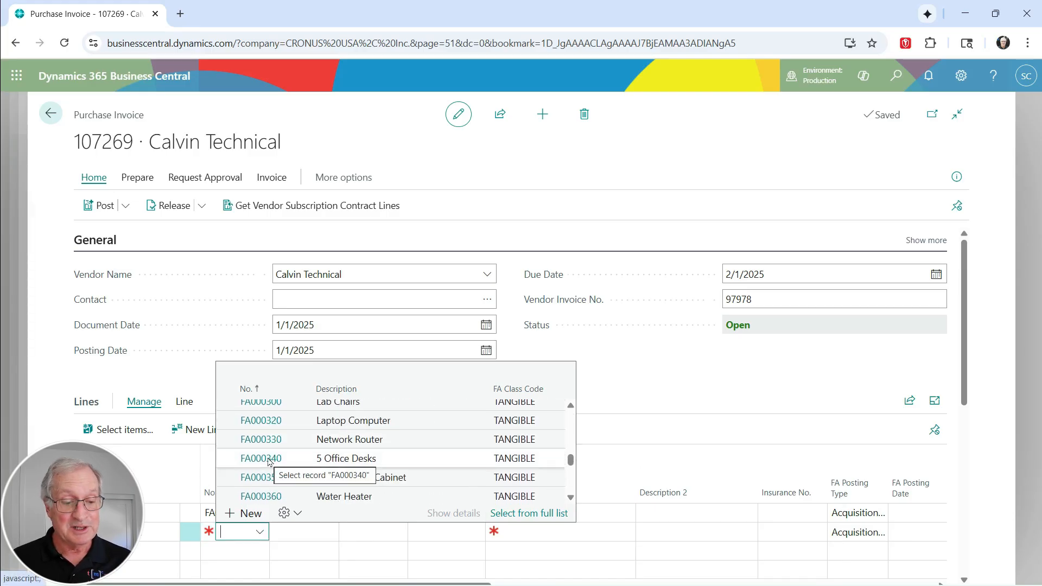
scroll(269, 461, down, 4)
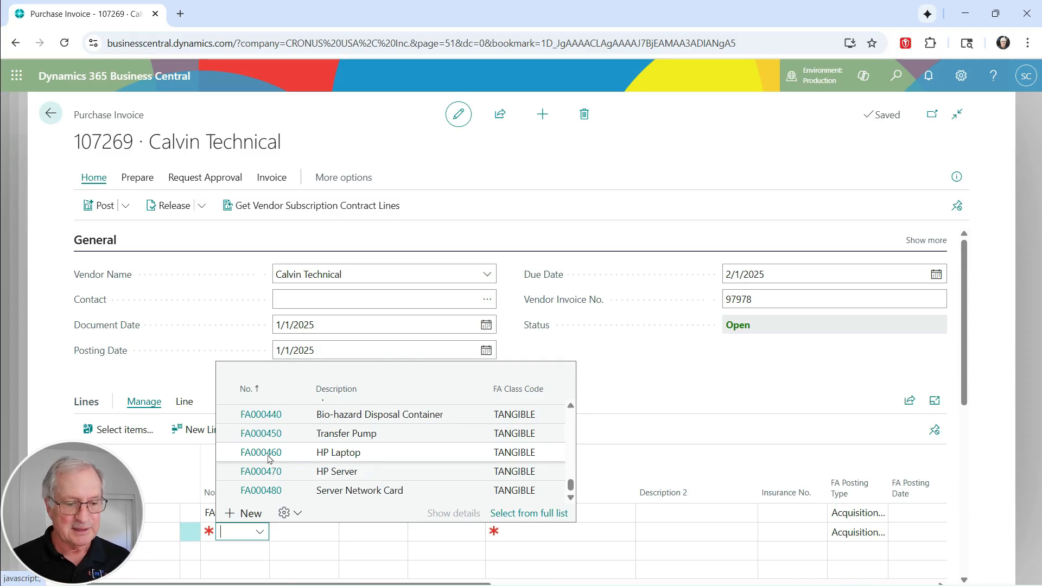
click(268, 456)
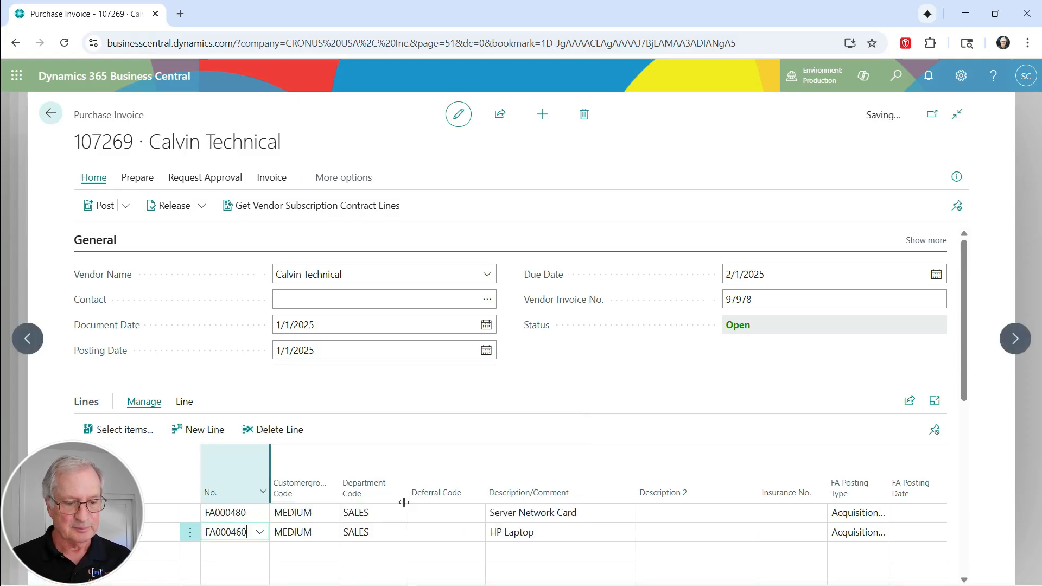
key(Return)
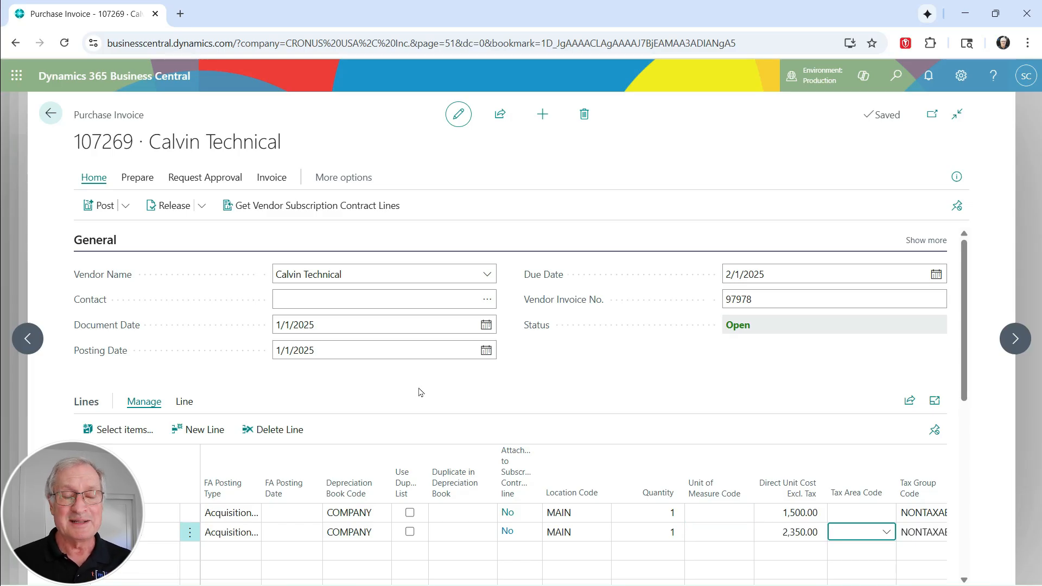
Preview the posting of the purchase invoice and inspect the accounts behind its G/L entries
click(129, 206)
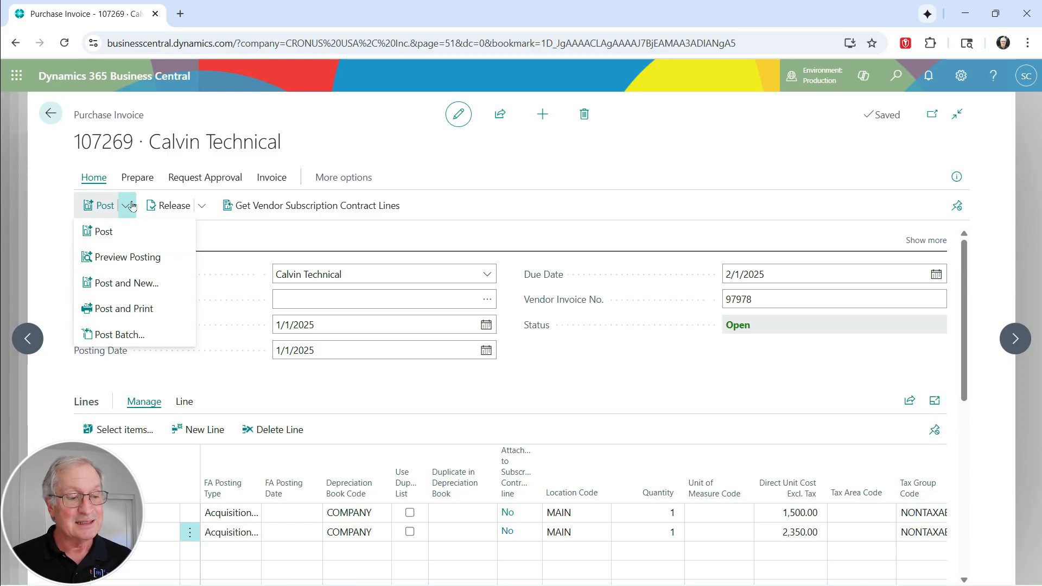
click(129, 259)
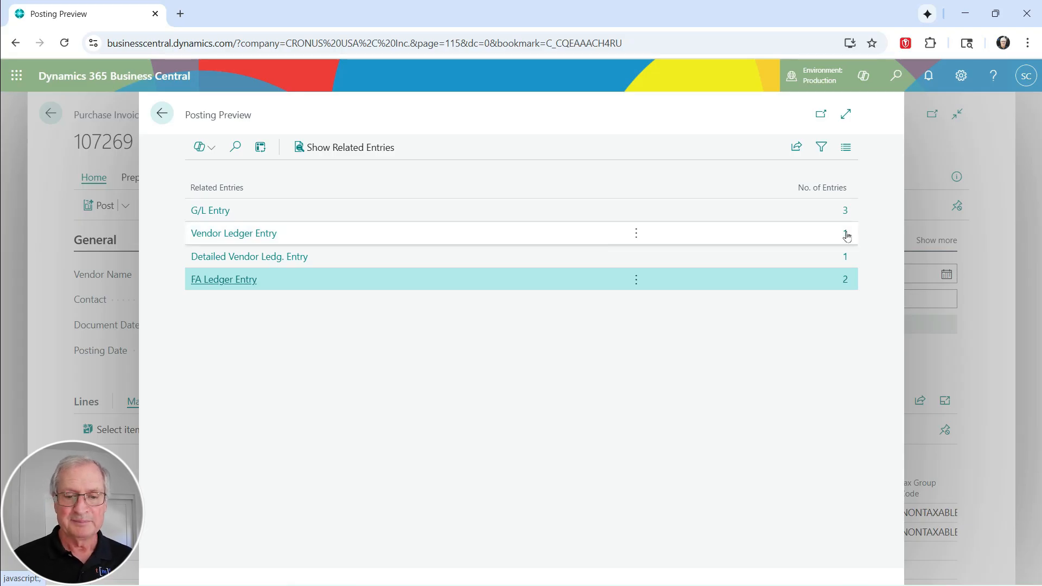
click(846, 212)
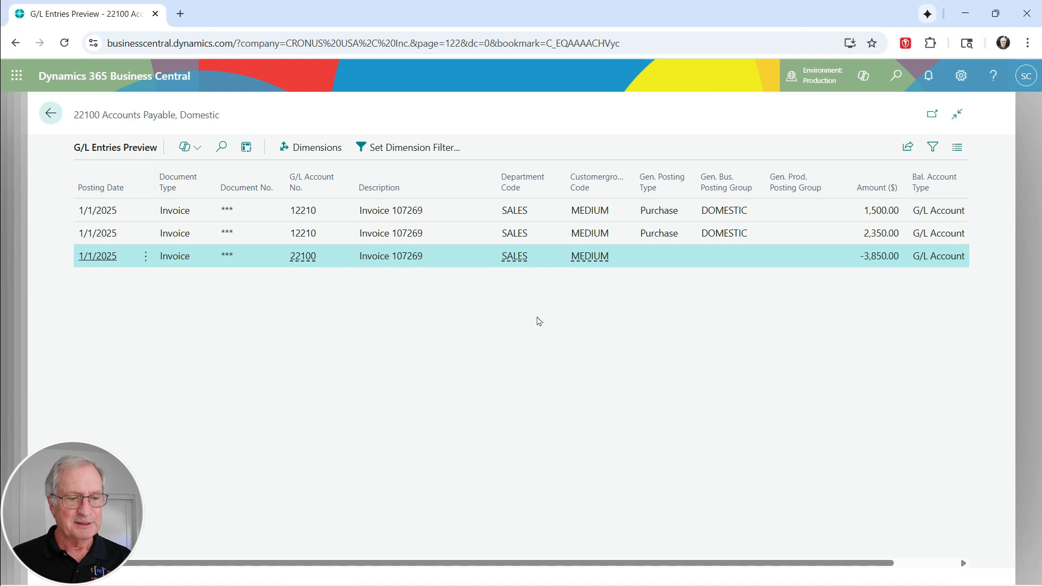
click(303, 212)
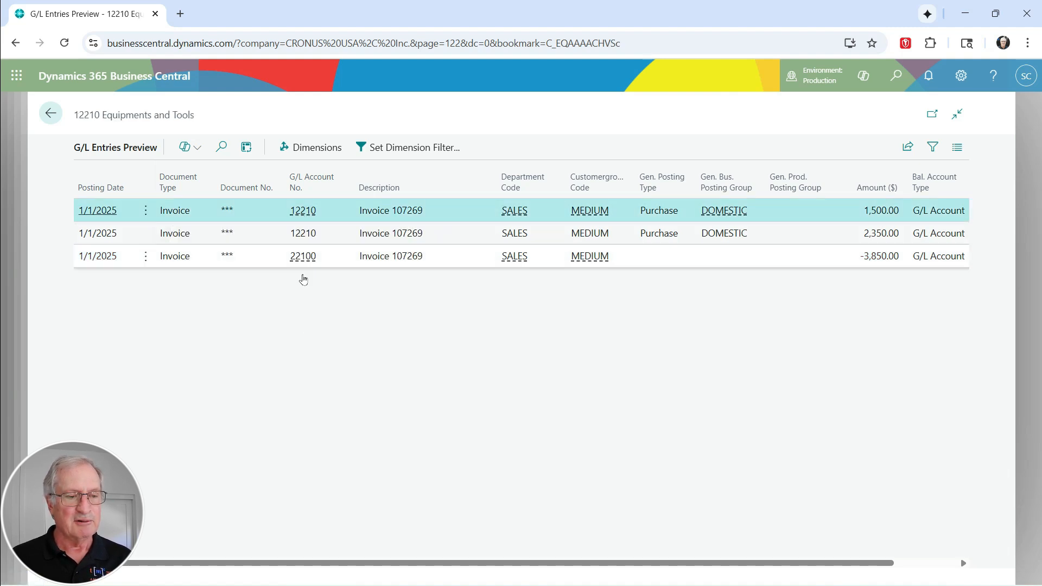
click(303, 234)
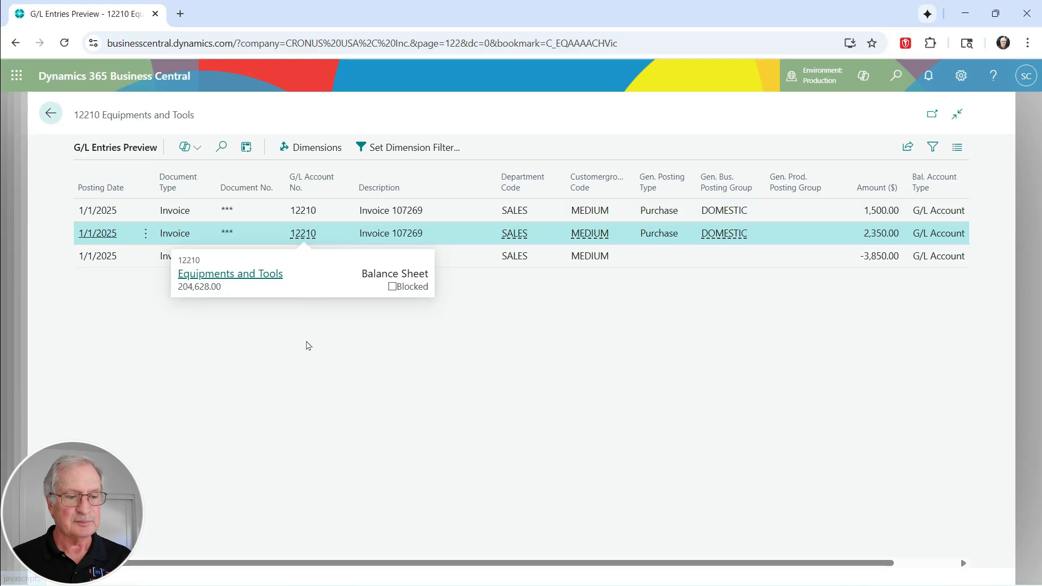
key(Down)
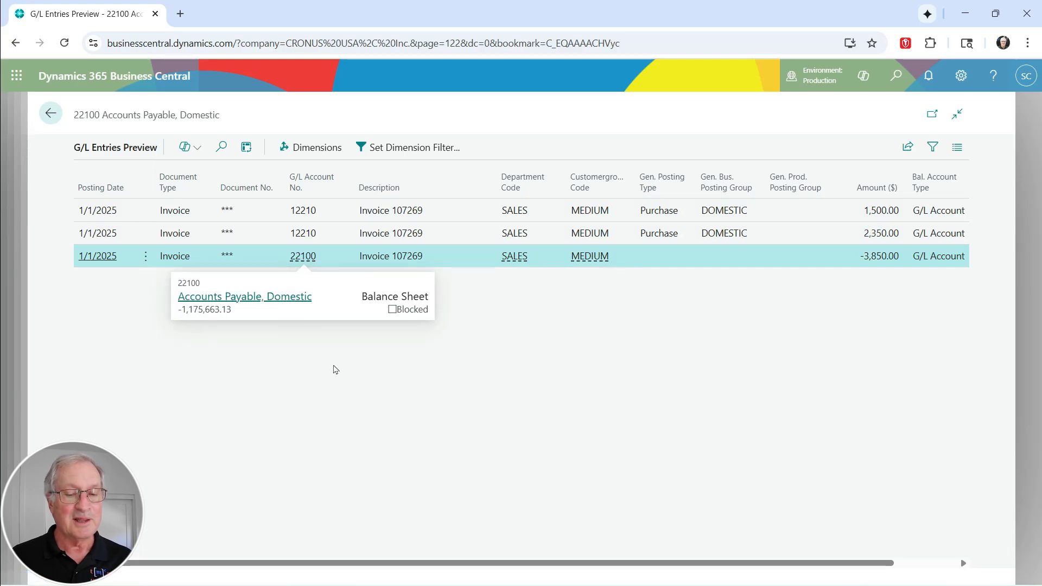
click(54, 115)
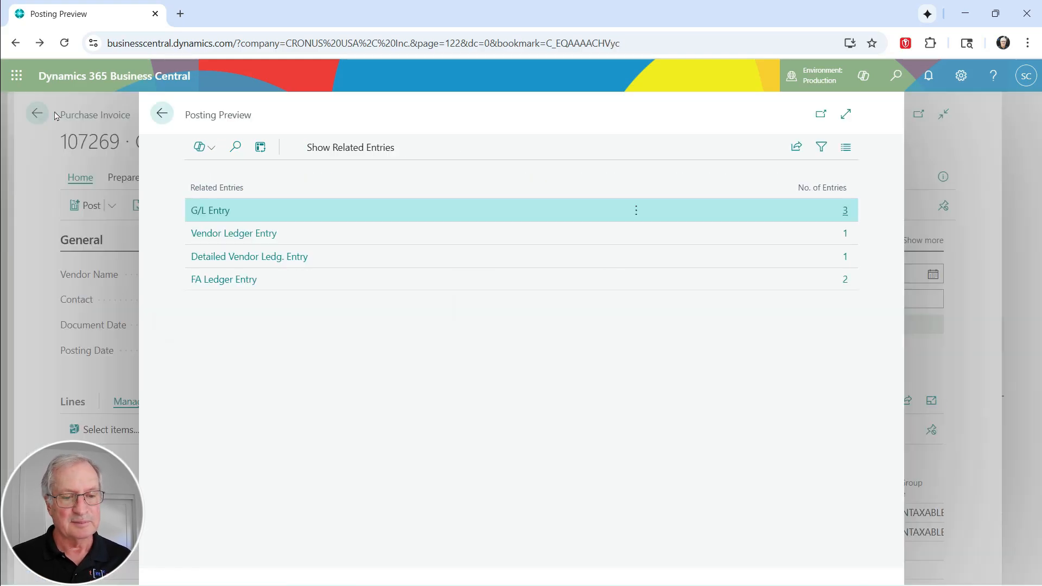
Check the previewed FA ledger entries and post the purchase invoice without opening the posted document
click(845, 280)
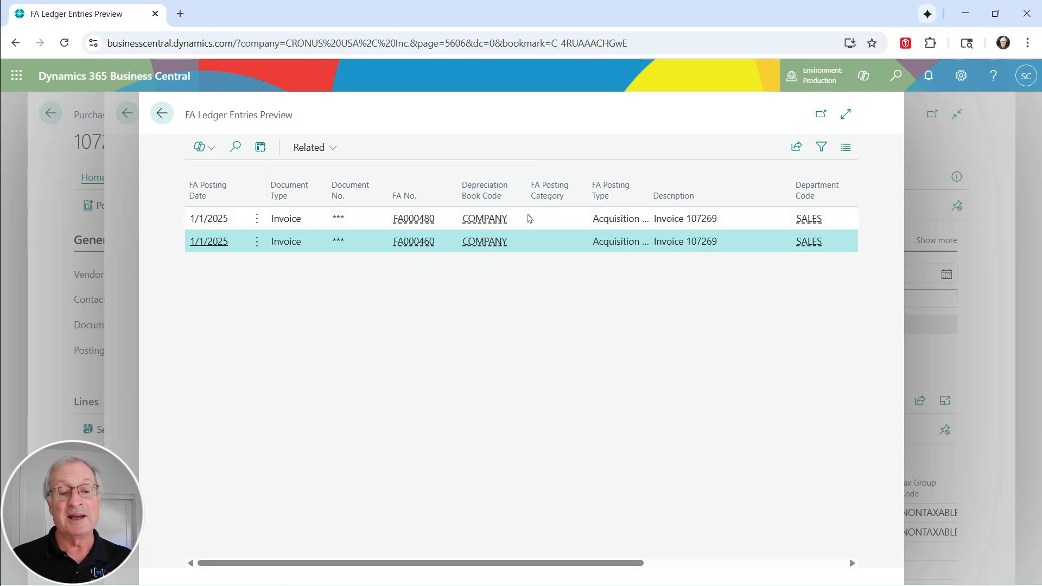
click(162, 113)
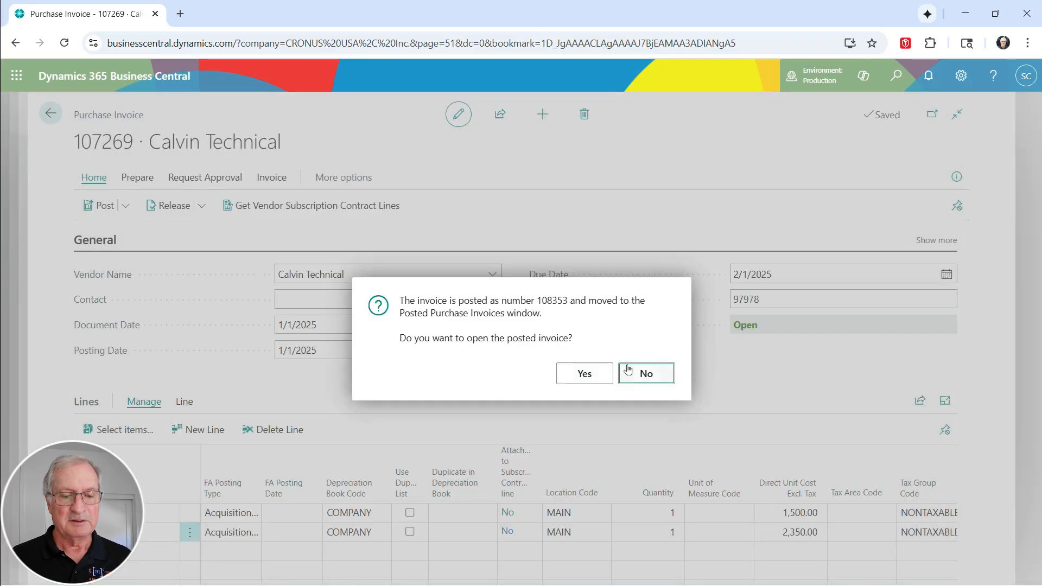
click(641, 374)
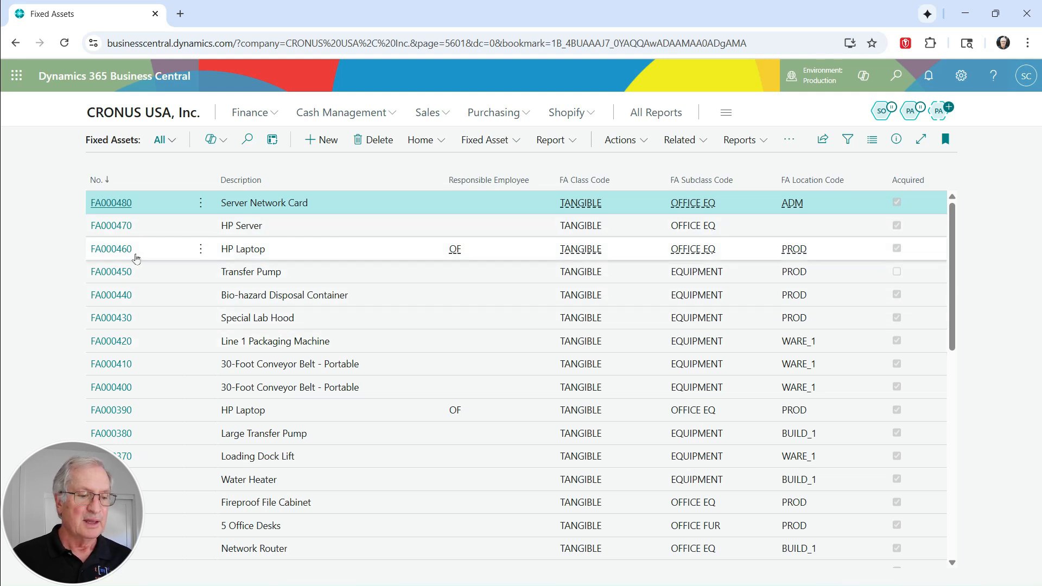
Review the FA000460 HP Laptop card and the ledger entry behind its COMPANY depreciation book value
click(118, 249)
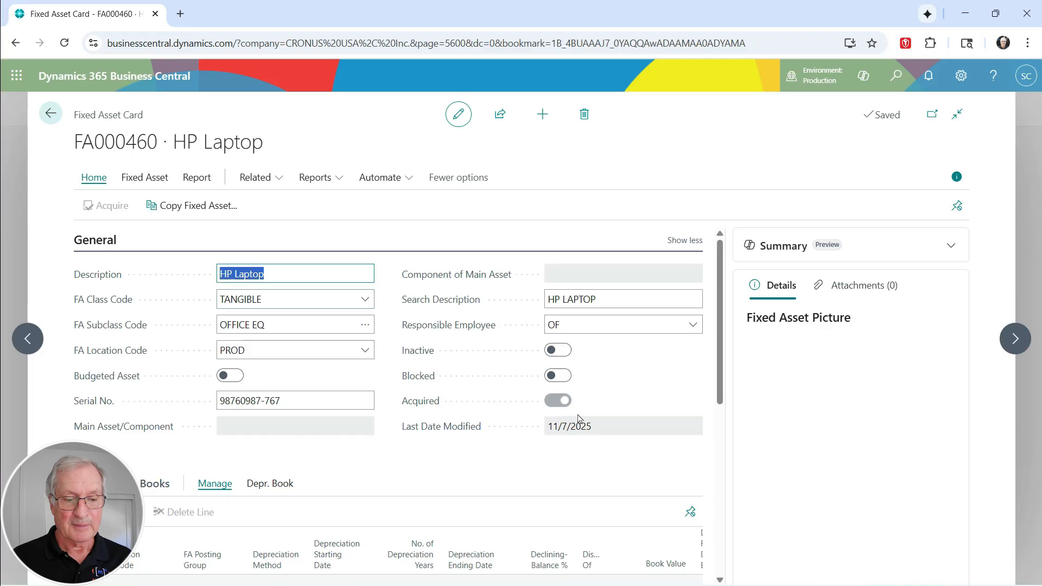
scroll(586, 418, down, 4)
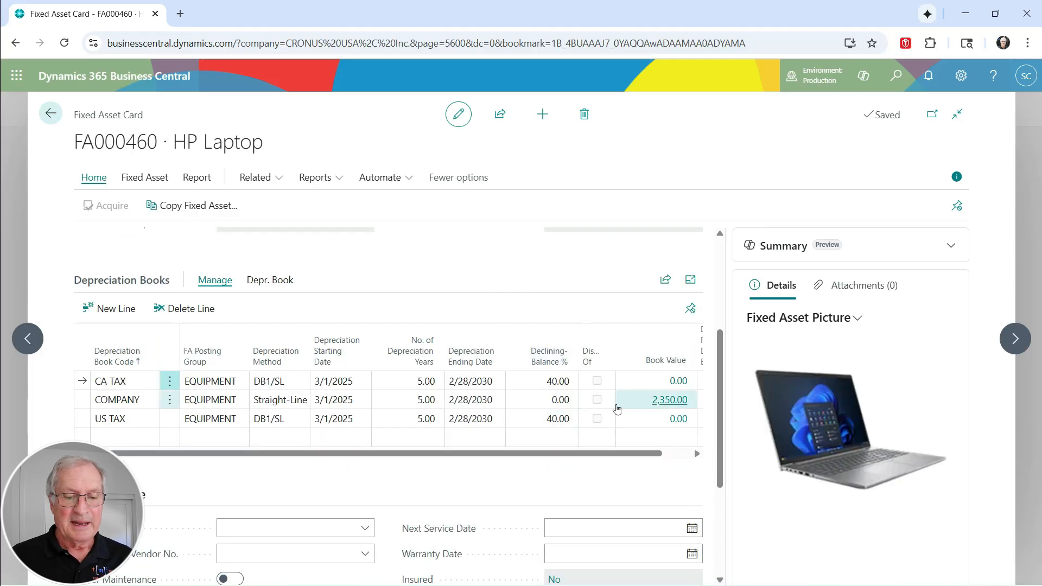
click(672, 402)
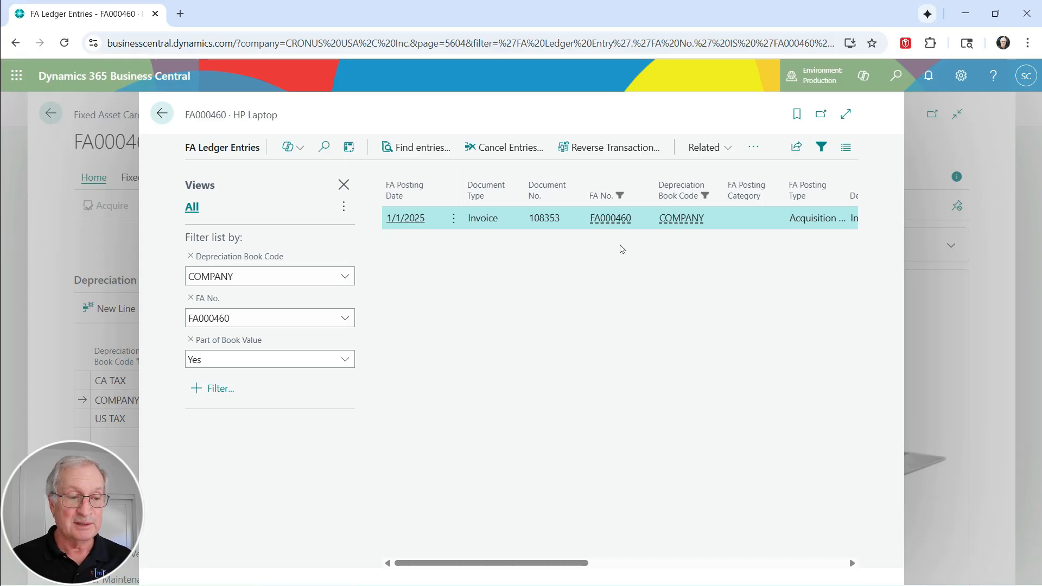
click(157, 114)
click(51, 113)
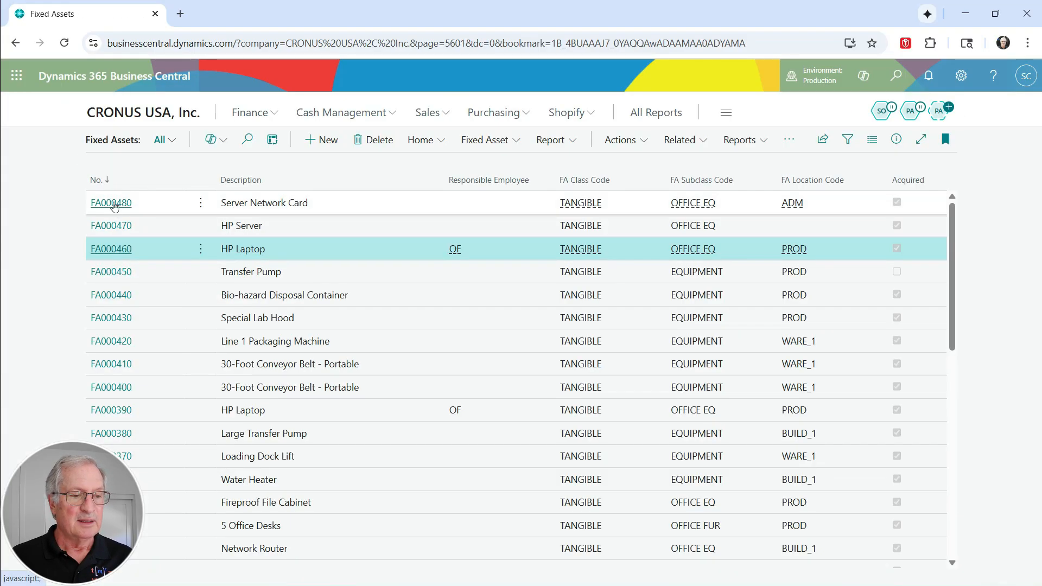
Review the Server Network Card's fixed asset card and the ledger entry behind its book value
click(95, 204)
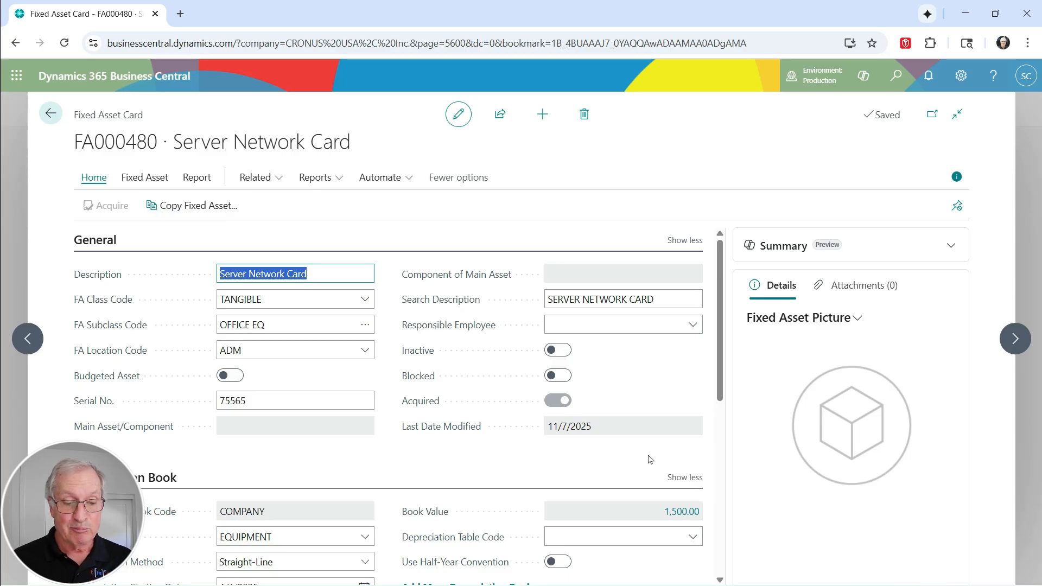
click(678, 515)
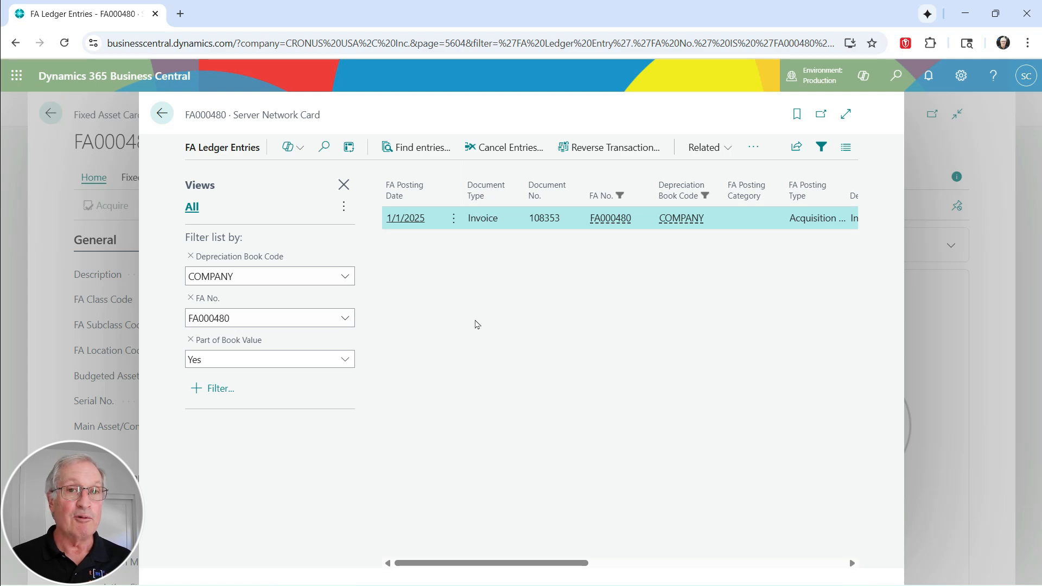
click(162, 113)
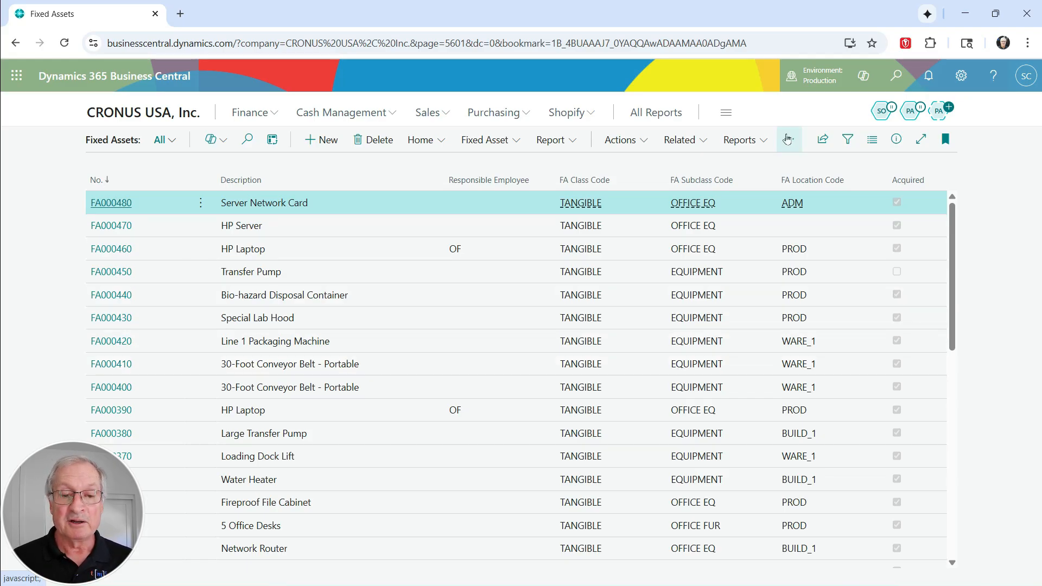
Open the fixed assets list for editing in Excel and paste the eight lab equipment names, Microscope through pH Meter, into new Description rows
click(829, 147)
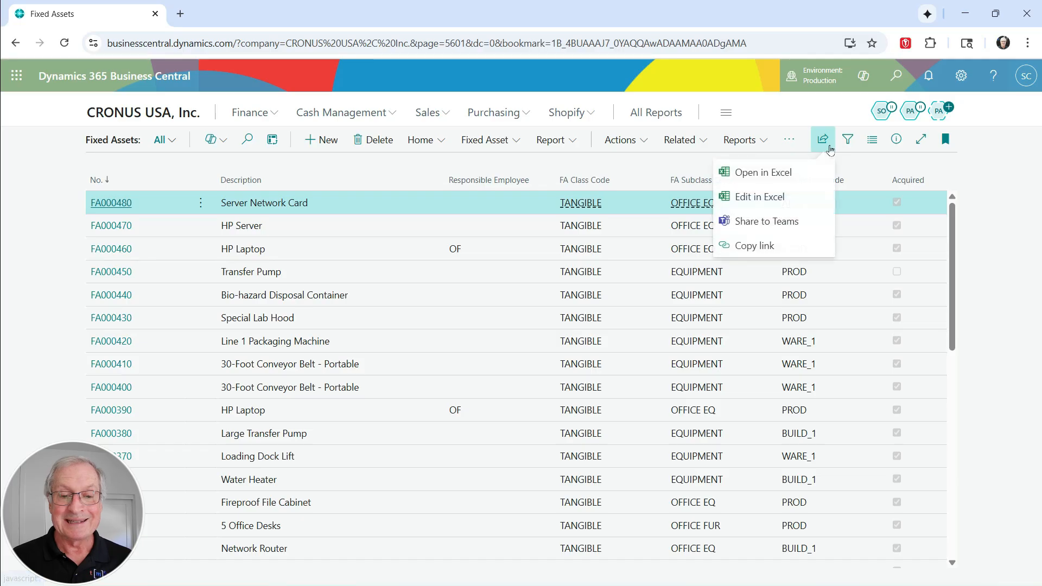
click(777, 198)
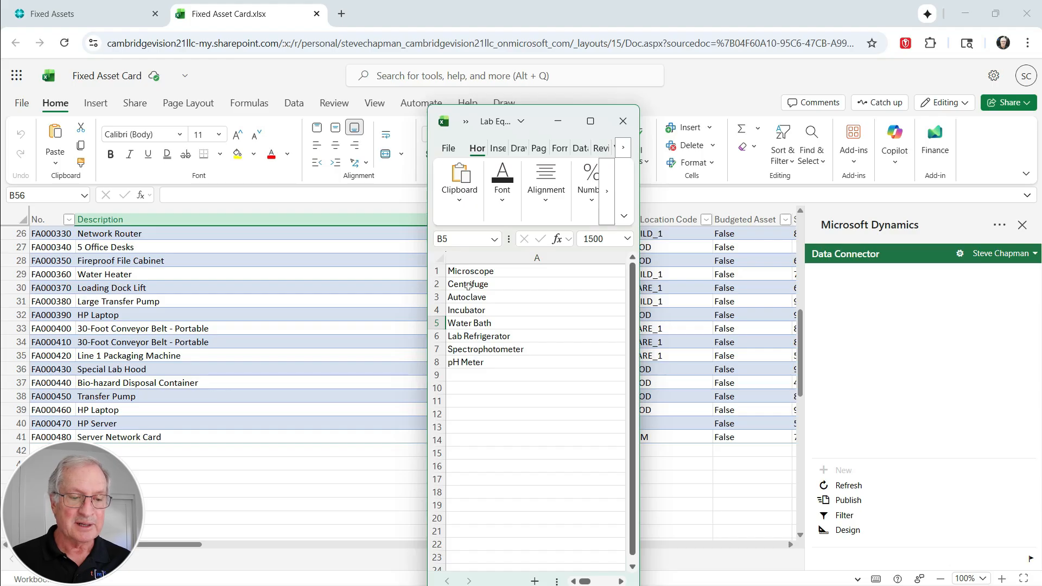
drag(465, 271, 470, 364)
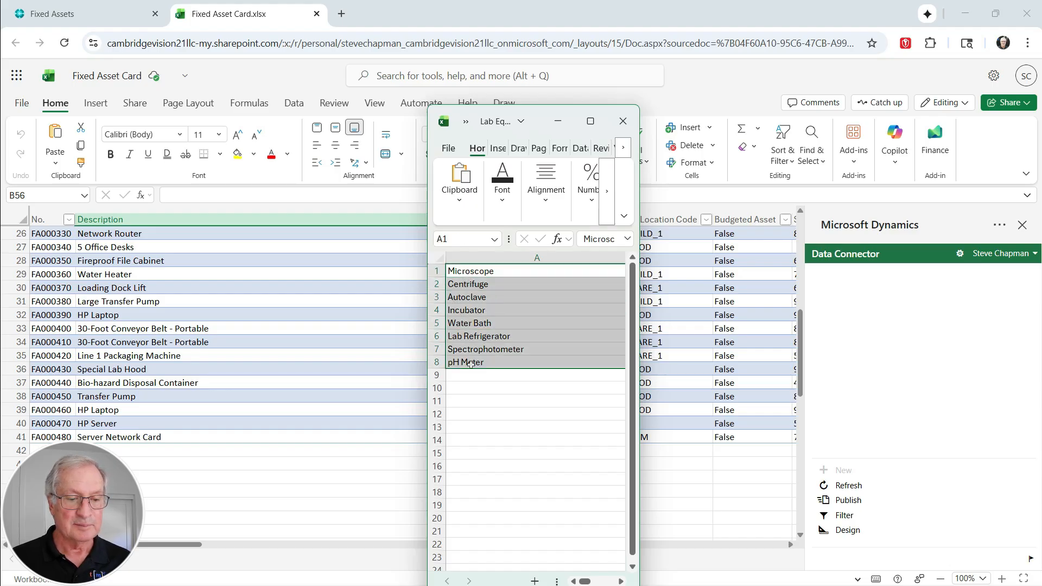
key(ctrl+c)
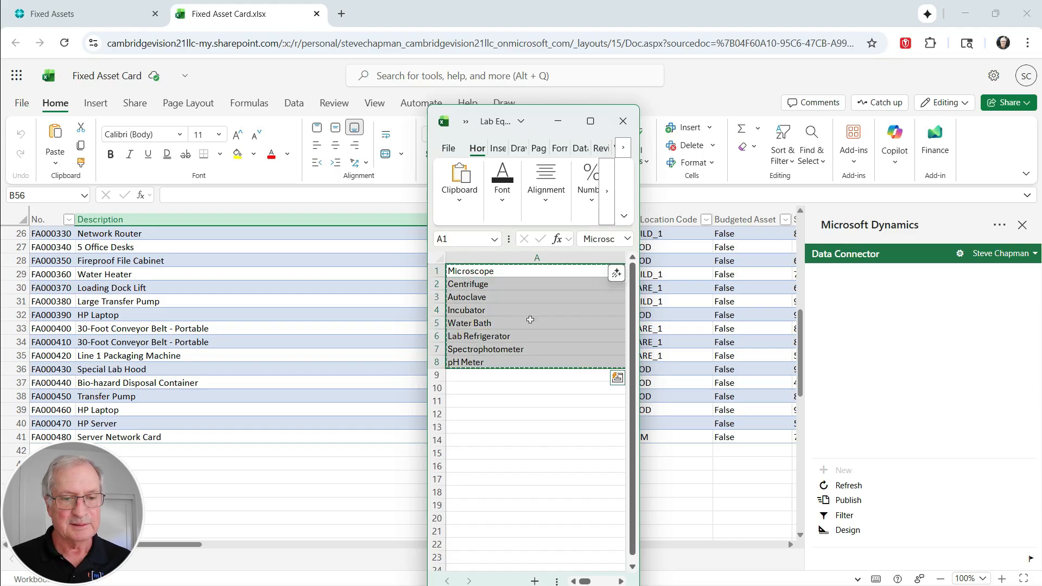
click(623, 121)
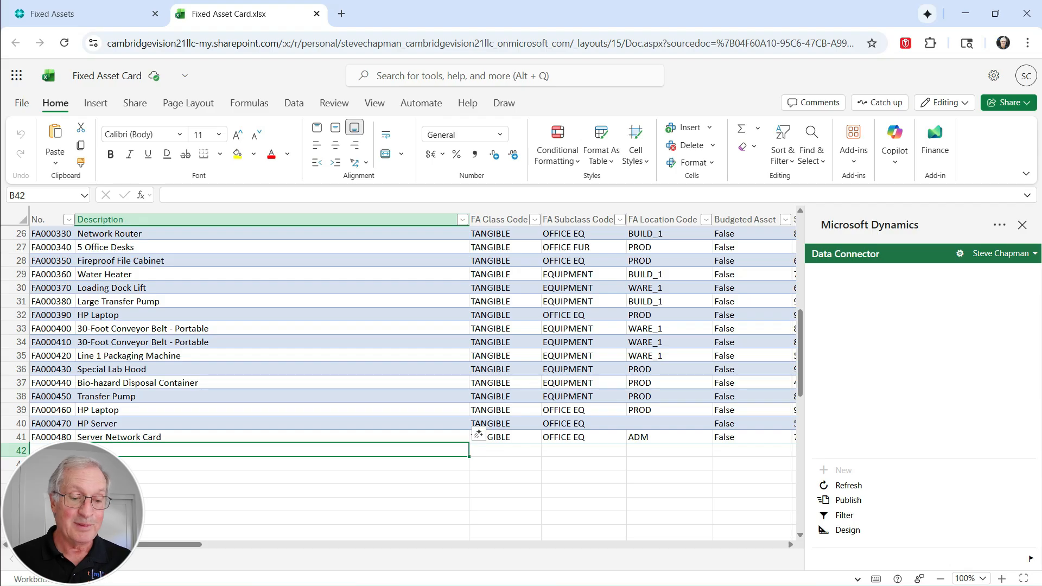
key(ctrl+v)
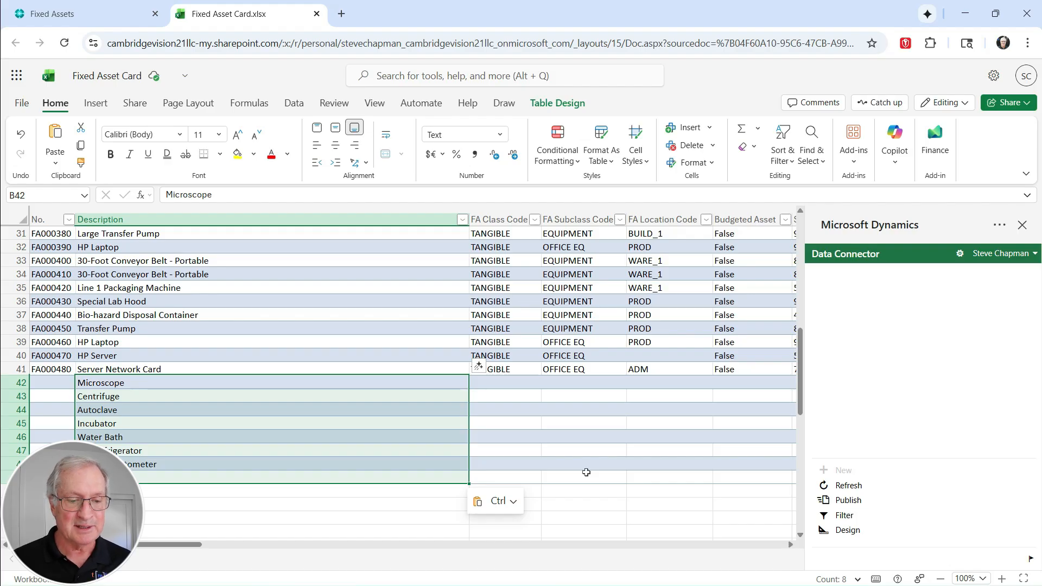
Copy TANGIBLE, EQUIPMENT and PROD from the Special Lab Hood row to the eight new rows, and publish them to Business Central
drag(497, 301, 638, 298)
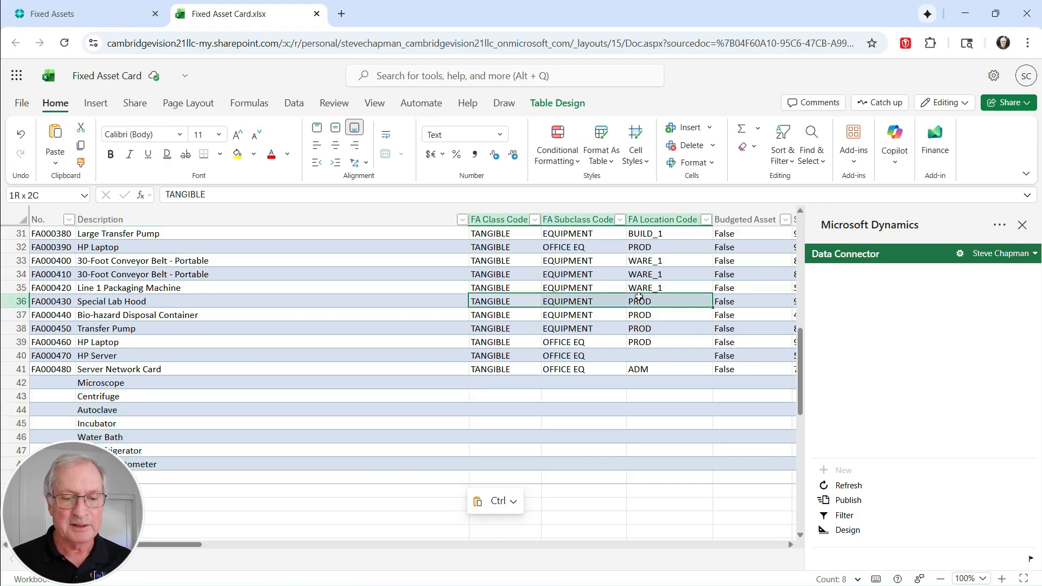
key(ctrl+c)
drag(491, 383, 477, 476)
key(ctrl+v)
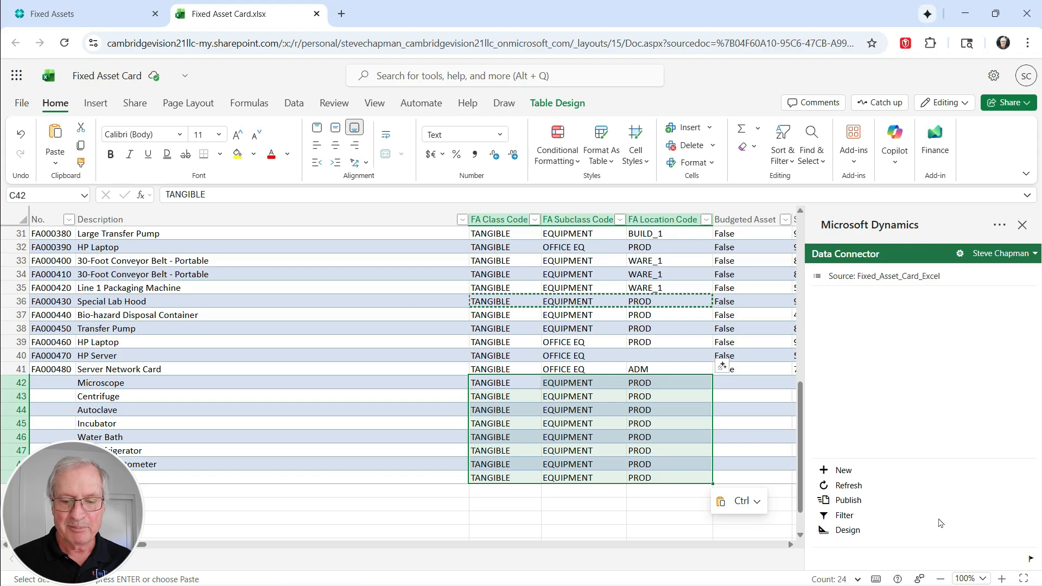
click(855, 506)
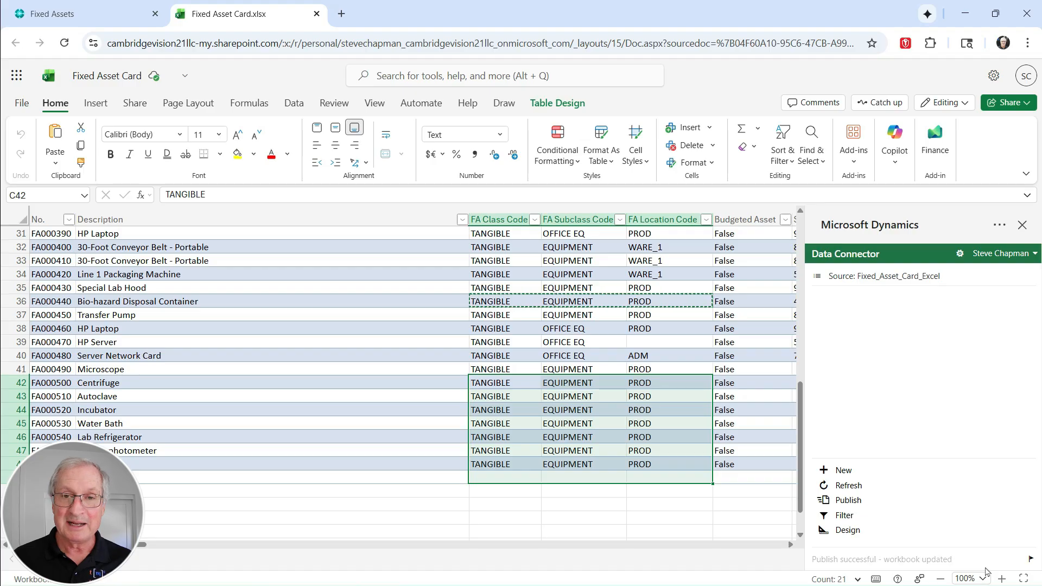
Close the workbook, reload the fixed assets list in Business Central and open the pH Meter card
click(317, 18)
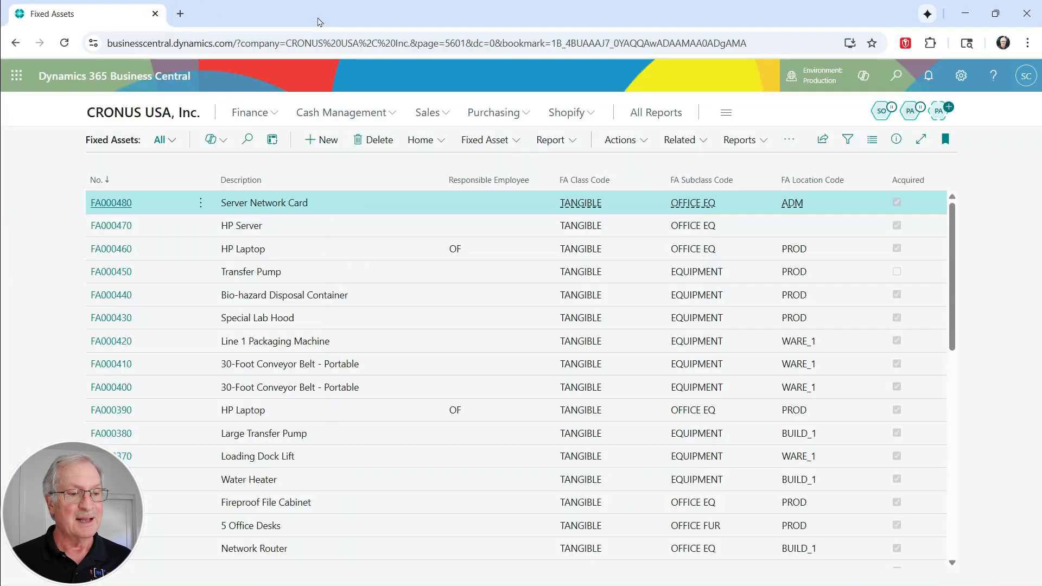
click(64, 44)
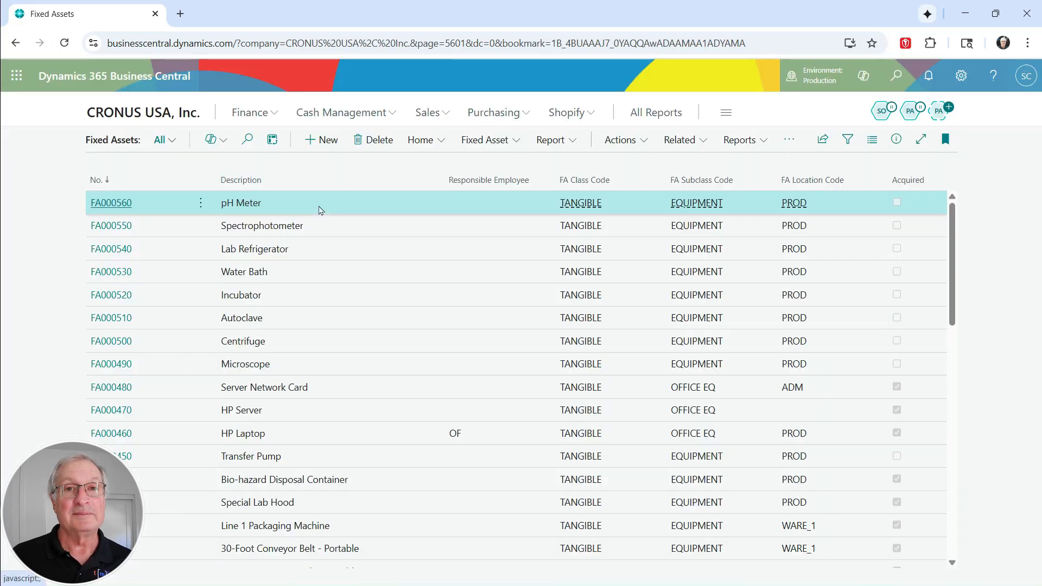
click(122, 203)
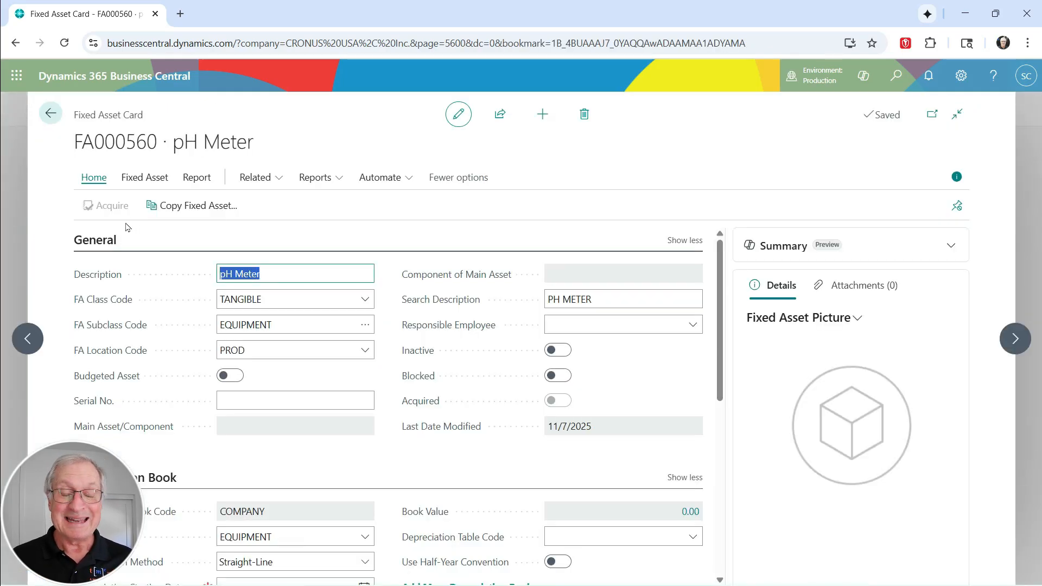
Check the pH Meter's fixed asset card and create a purchase invoice for vendor Calvin Technical
scroll(445, 472, down, 1)
scroll(445, 472, down, 3)
key(Tab)
key(Tab)
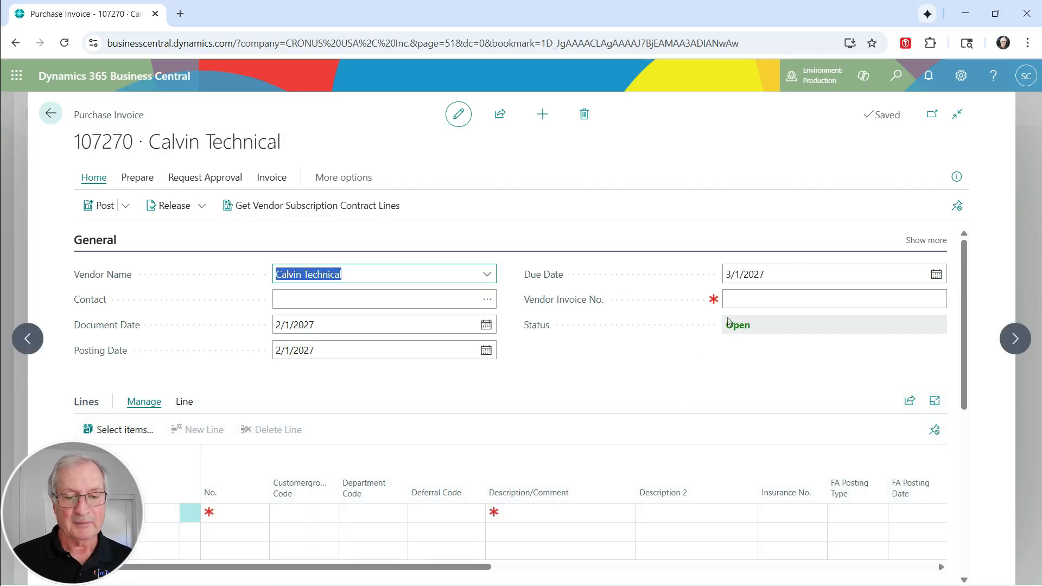
Add Fixed Asset lines for FA000490 through FA000560, quantity 1, with unit costs 5,000, 1,000, 14,000, 4,500, 1,500, 1,250, 3,700 and 2,500
scroll(237, 491, down, 2)
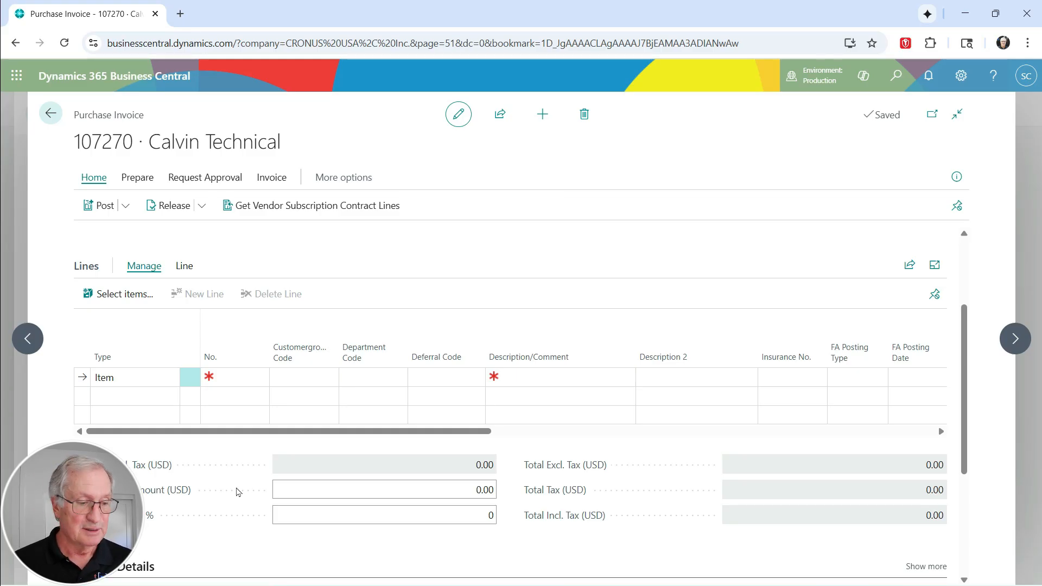
click(170, 377)
click(170, 378)
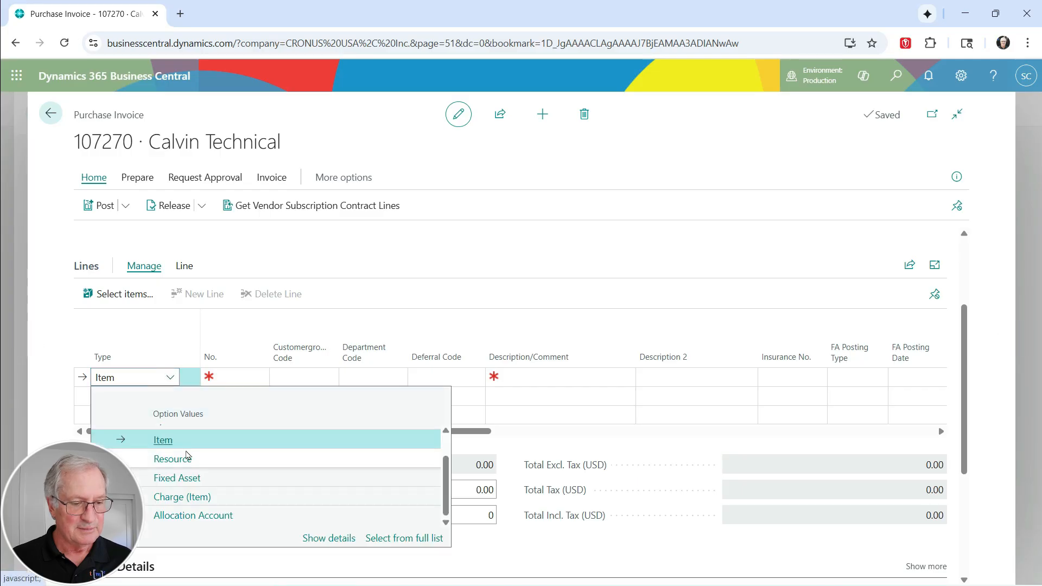
click(184, 478)
click(233, 377)
click(253, 497)
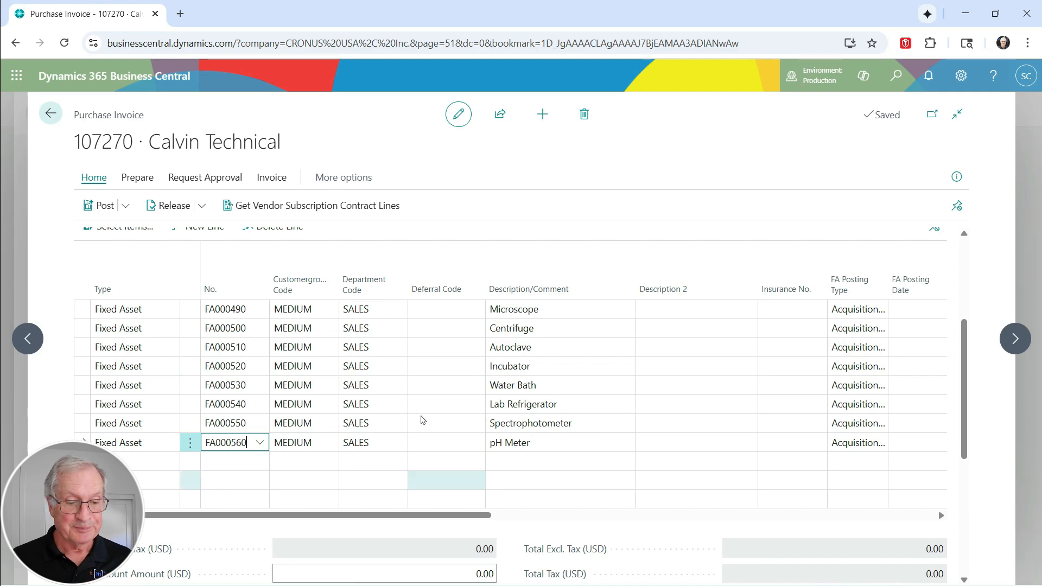
drag(407, 520, 743, 552)
click(683, 489)
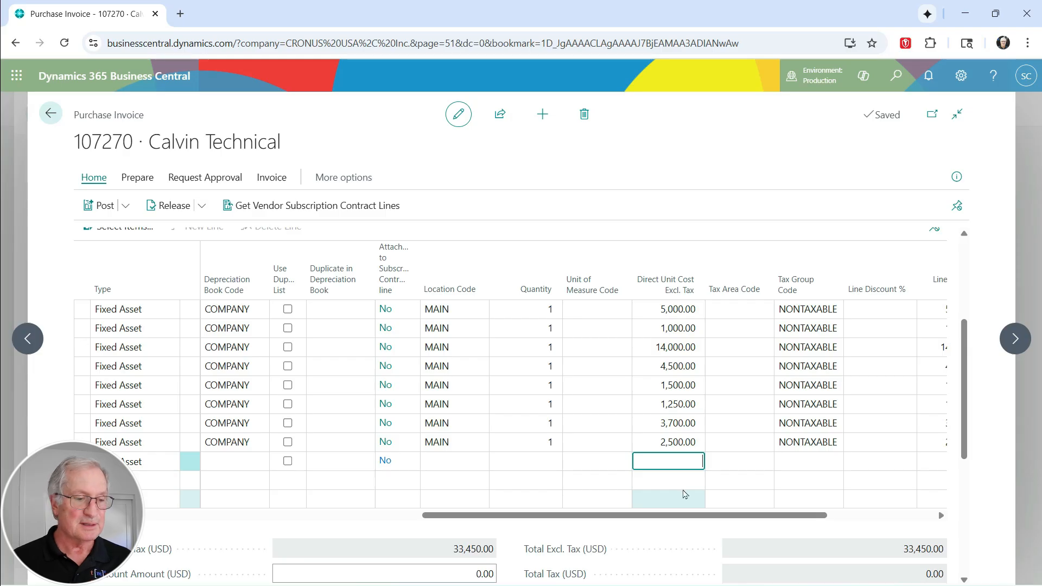
Preview the Calvin Technical invoice's posting, review its G/L entries and FA ledger entries, and return to the invoice
click(133, 207)
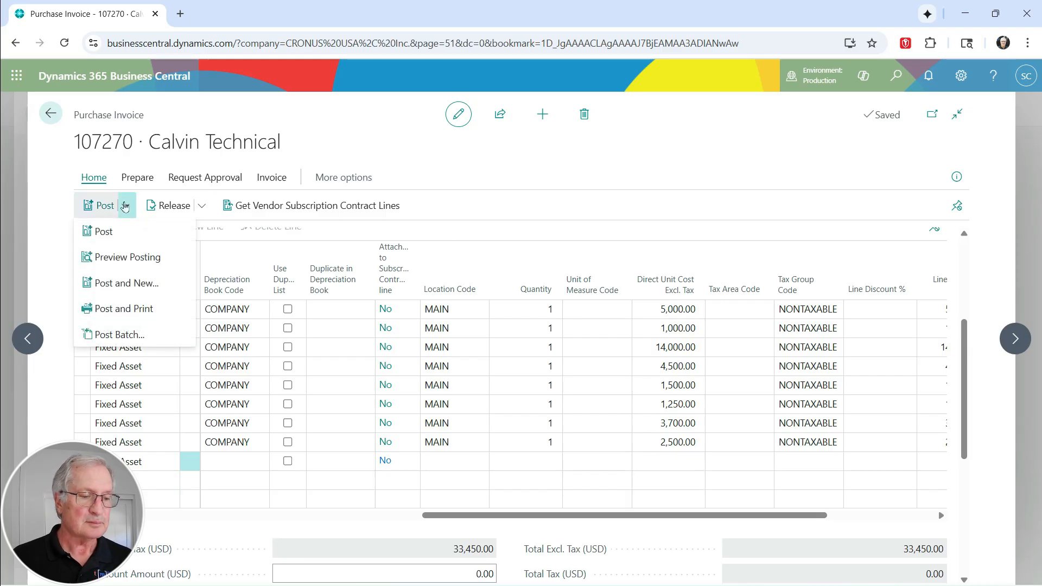
click(116, 270)
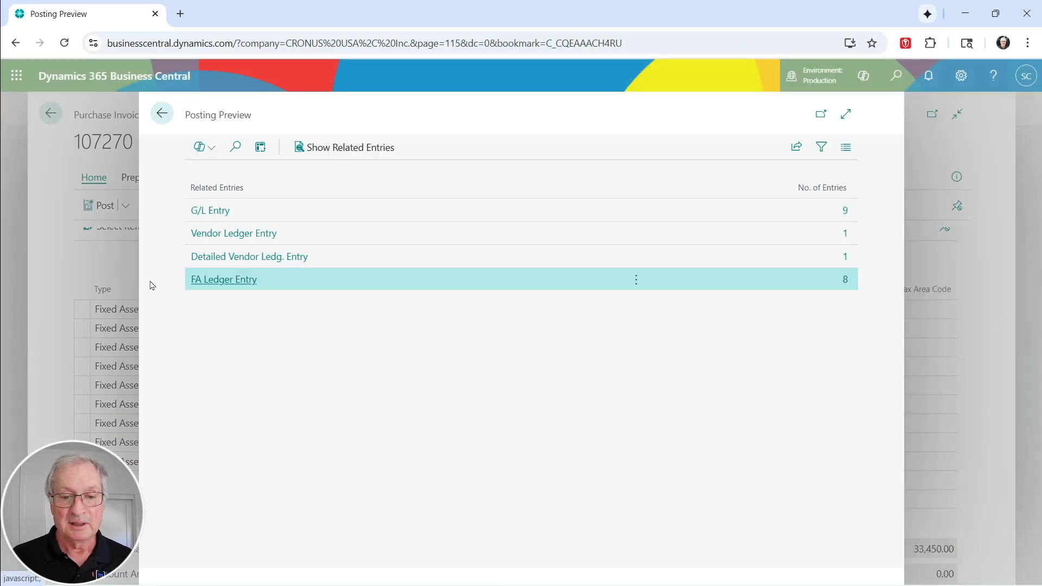
click(844, 210)
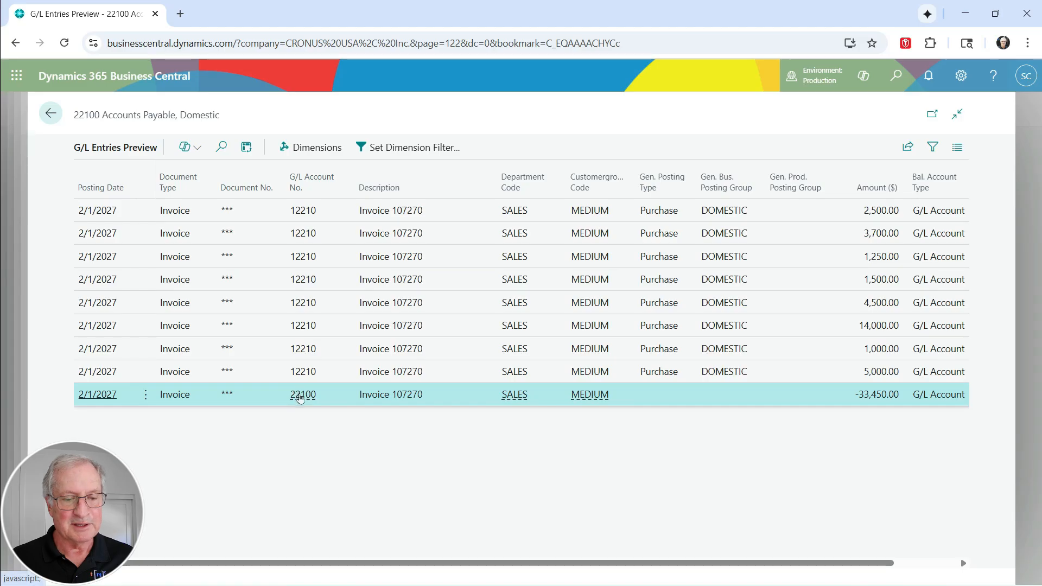
click(52, 114)
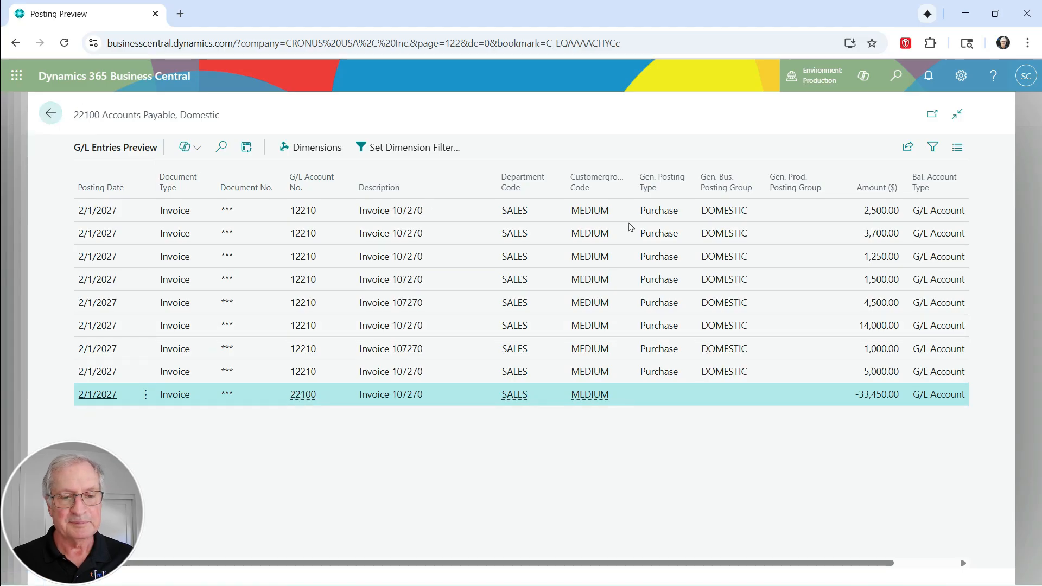
click(845, 282)
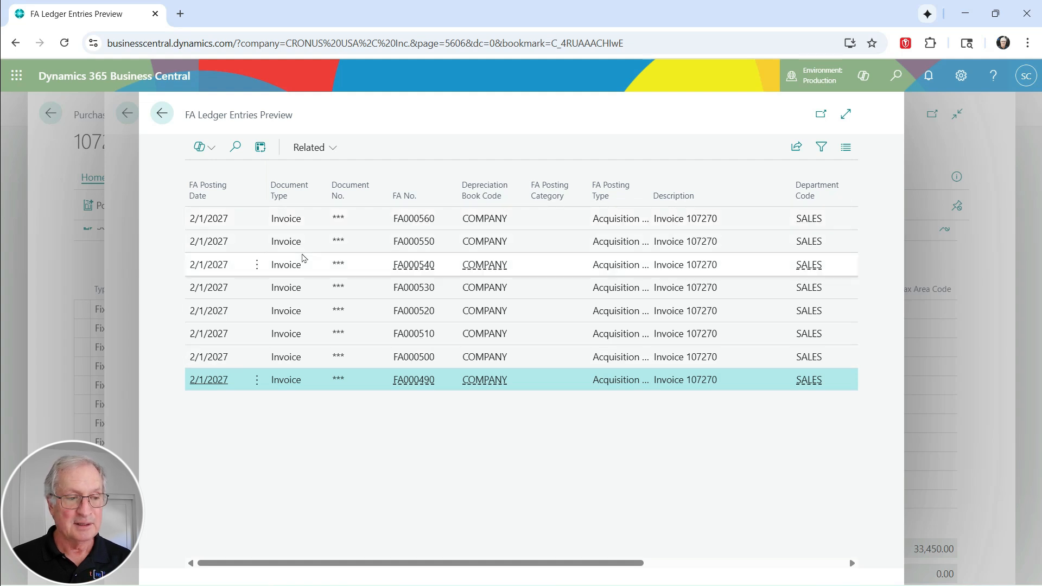
click(166, 115)
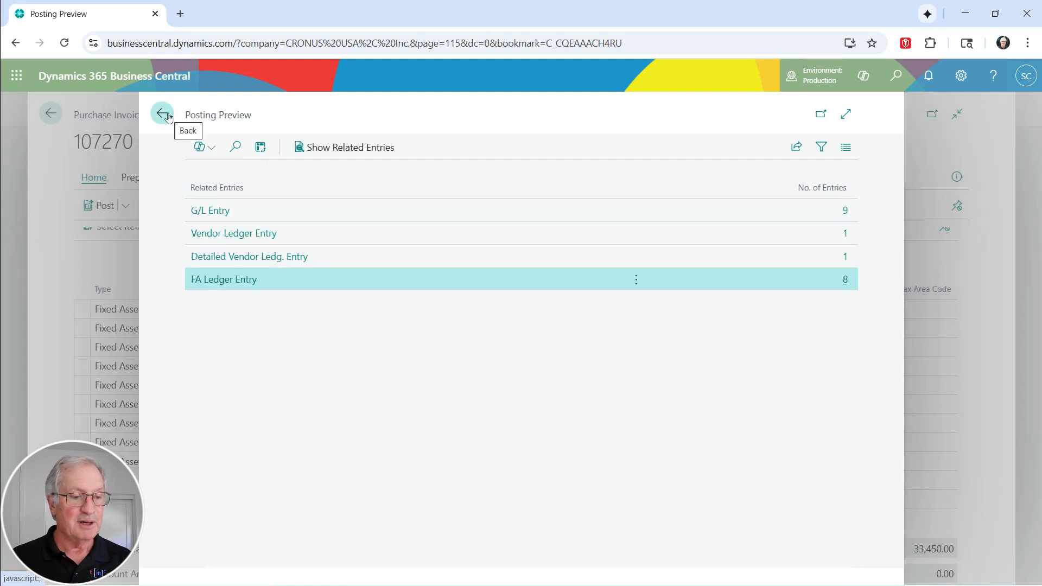
click(165, 115)
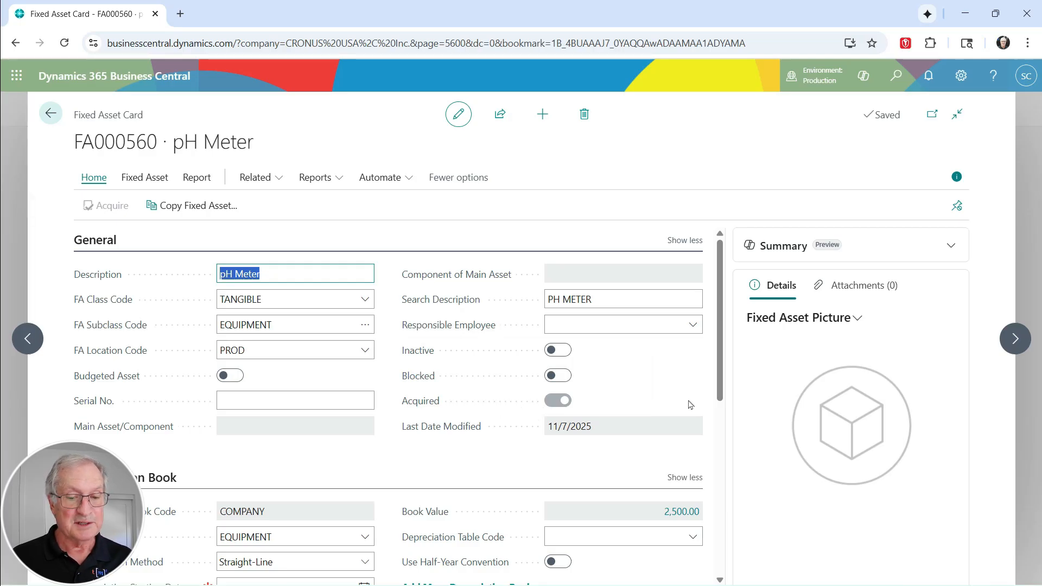
Browse the newly purchased equipment cards and check the acquired status of the assets in the fixed assets list
click(1017, 347)
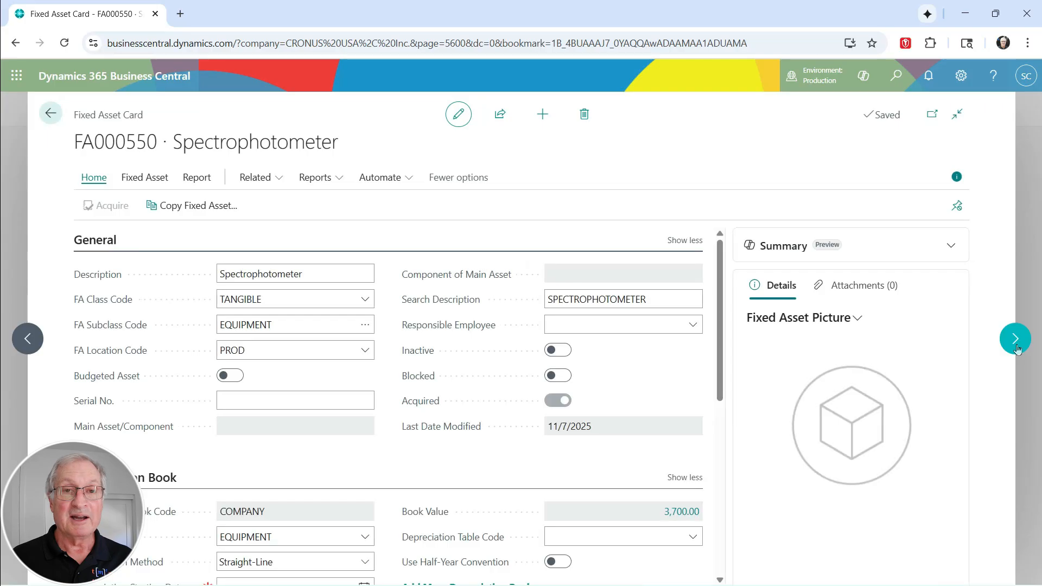
click(1016, 347)
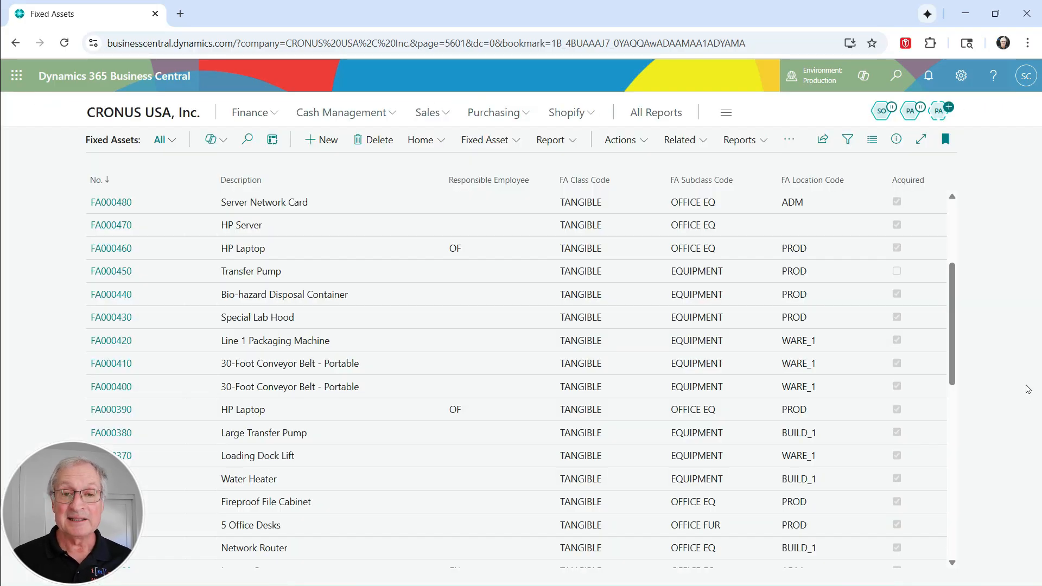
click(898, 202)
key(Down)
key(Down)
key(Down)
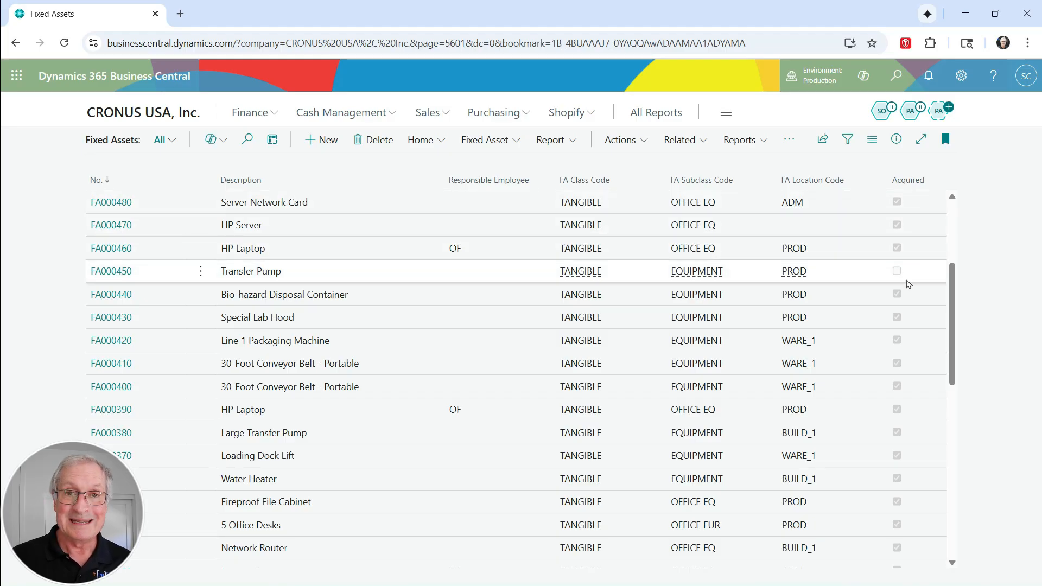
Start the assisted acquisition of the Transfer Pump, posting to a G/L account with balancing account 16700, FA Clearing
click(106, 273)
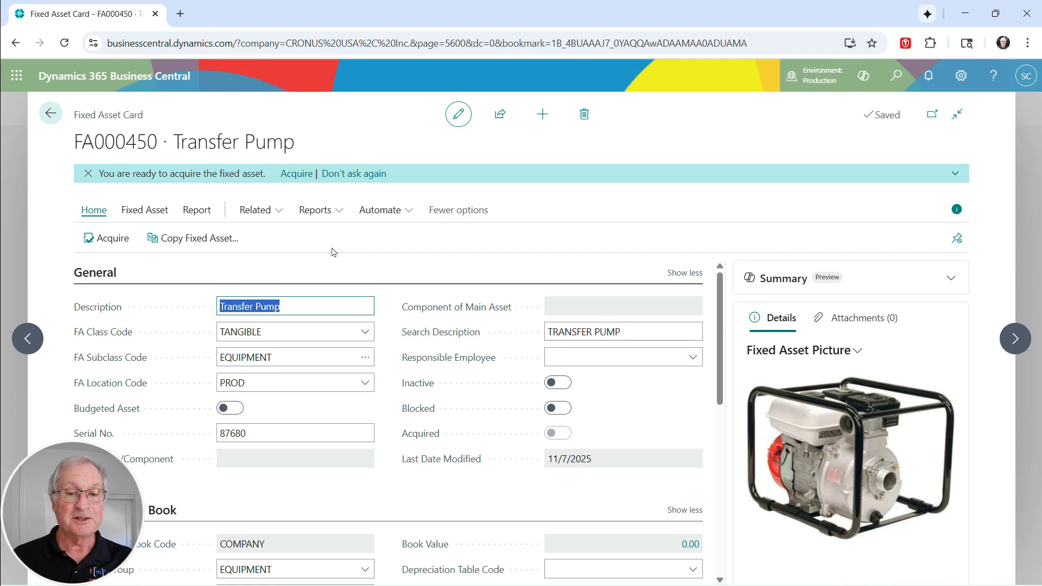
click(105, 241)
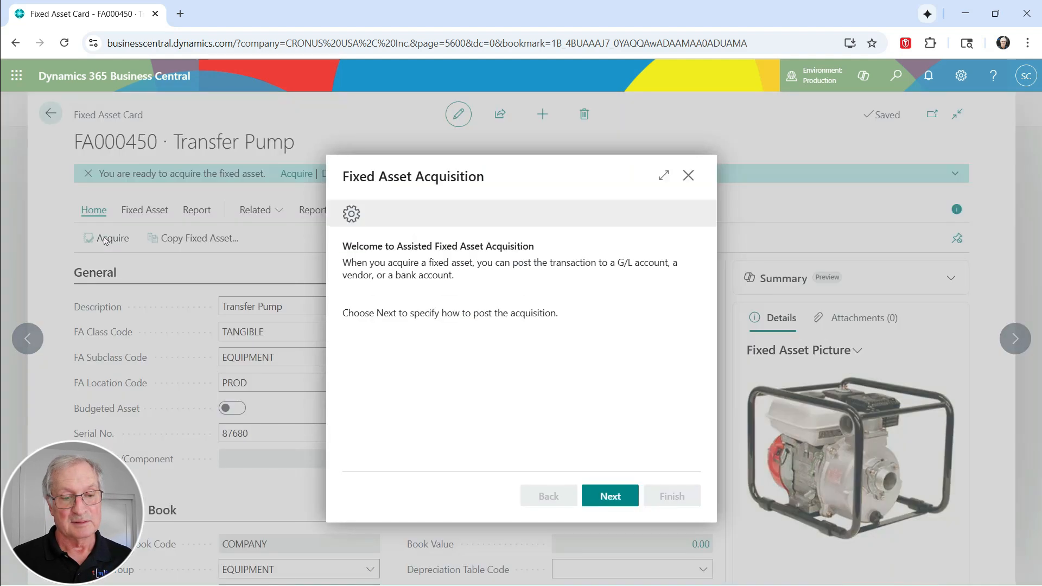
click(610, 496)
click(660, 303)
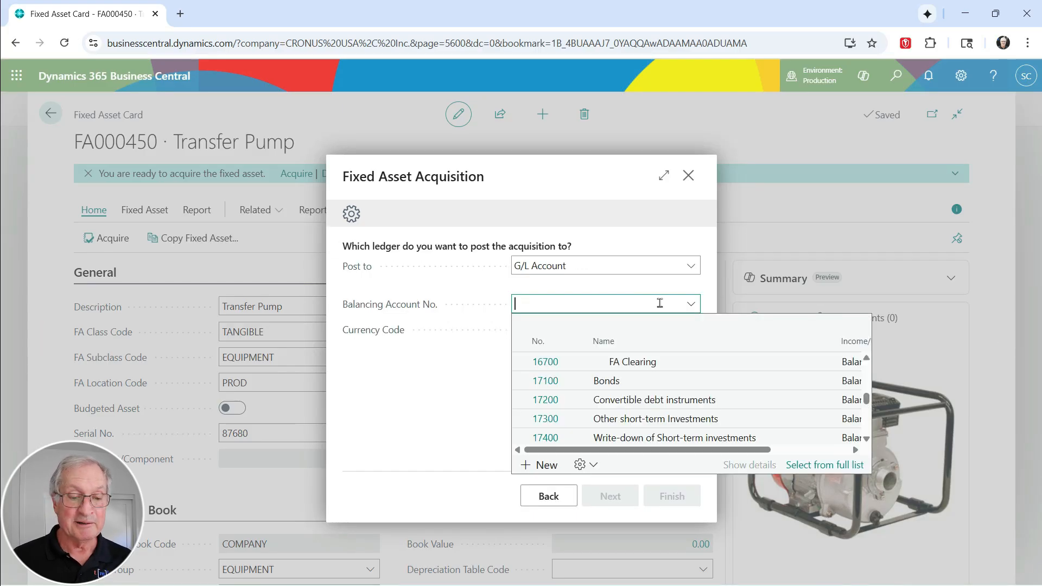
click(549, 364)
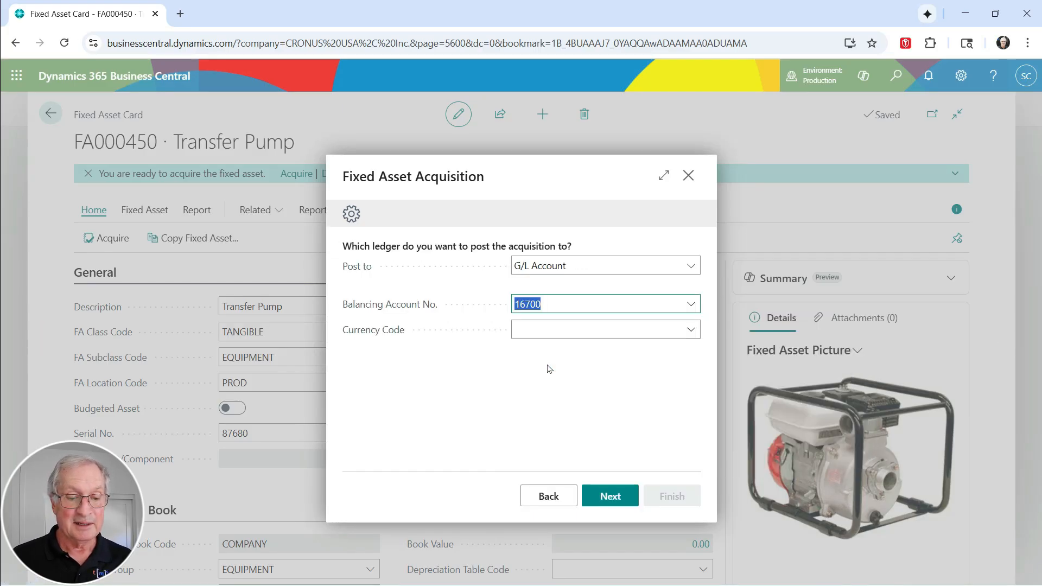
click(610, 497)
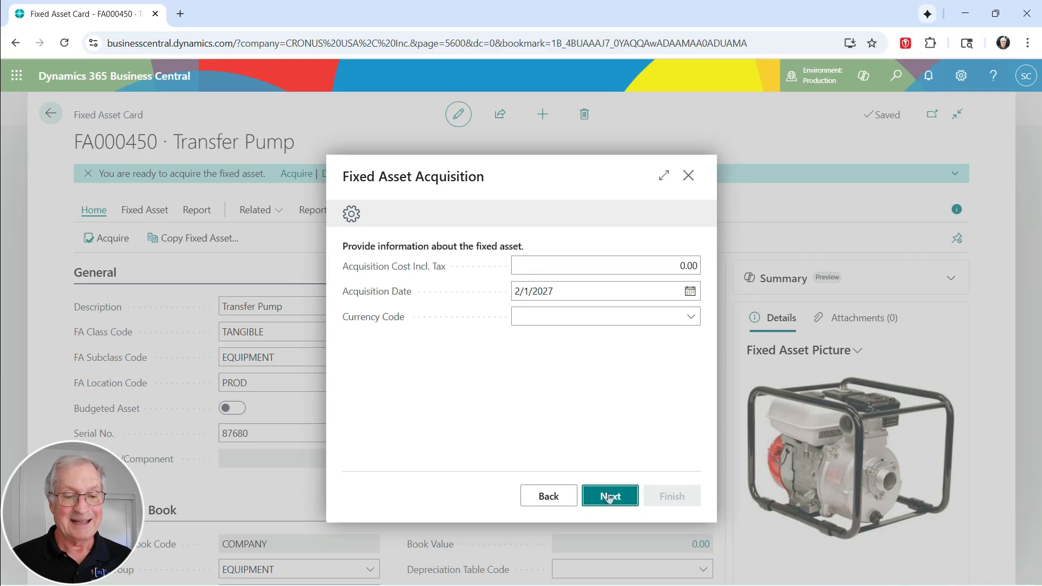
Set the Transfer Pump's acquisition cost to 2,300 and its acquisition date to 1/1/2025, and finish the acquisition wizard
click(697, 266)
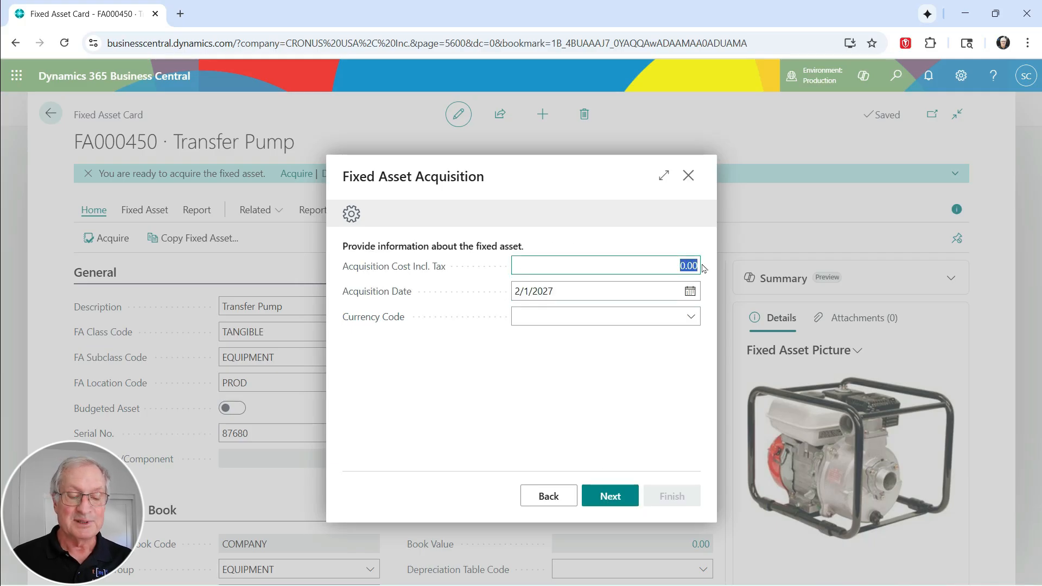
text(2300)
key(Tab)
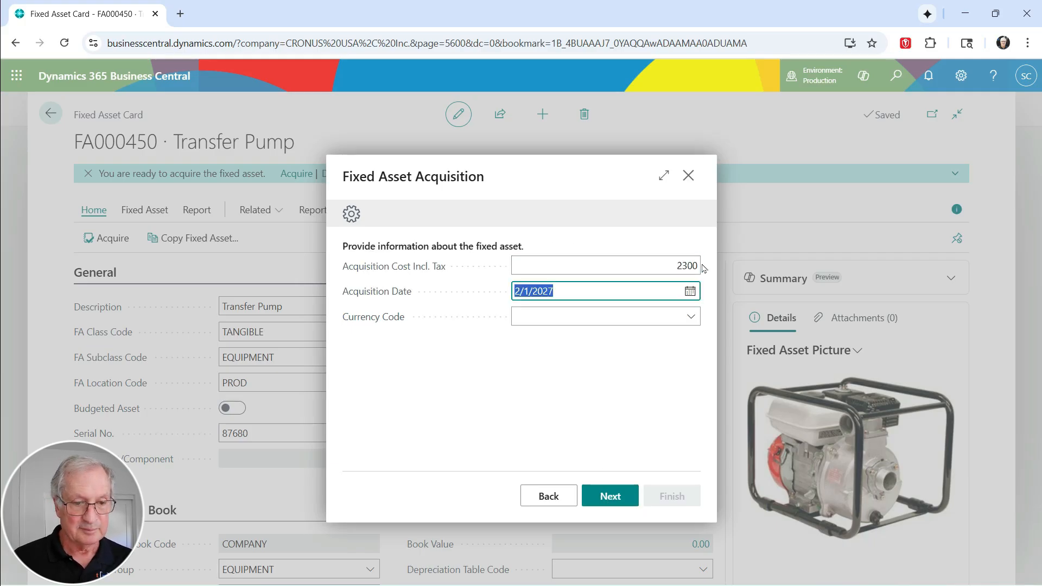
text(1/1/2025)
key(Tab)
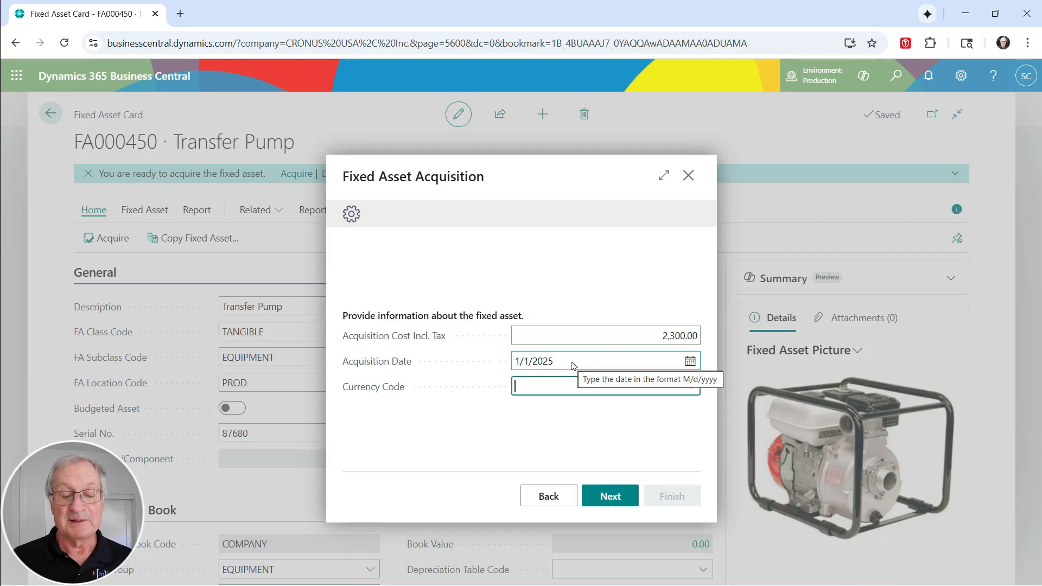
click(617, 497)
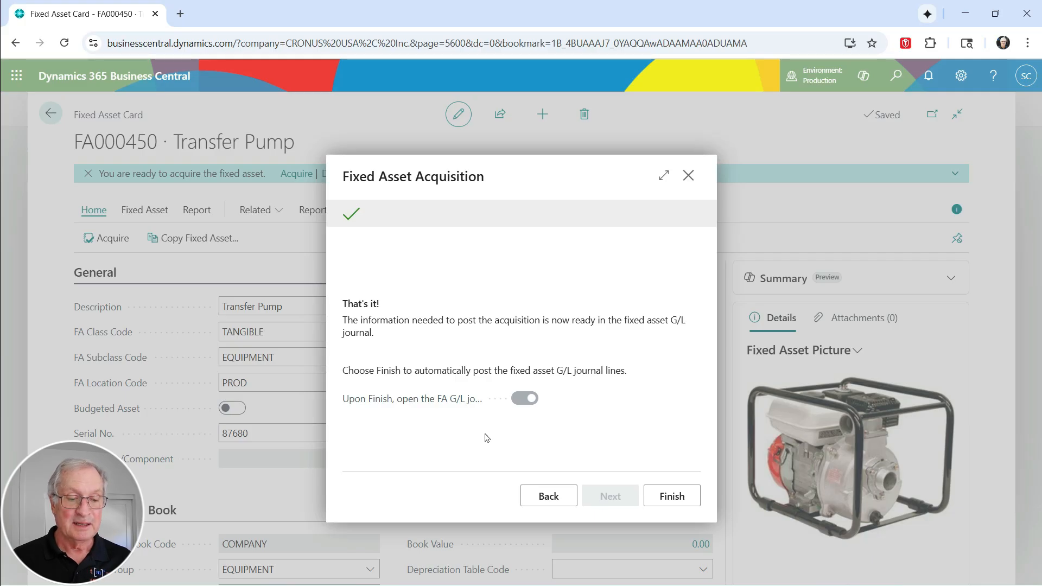
click(672, 496)
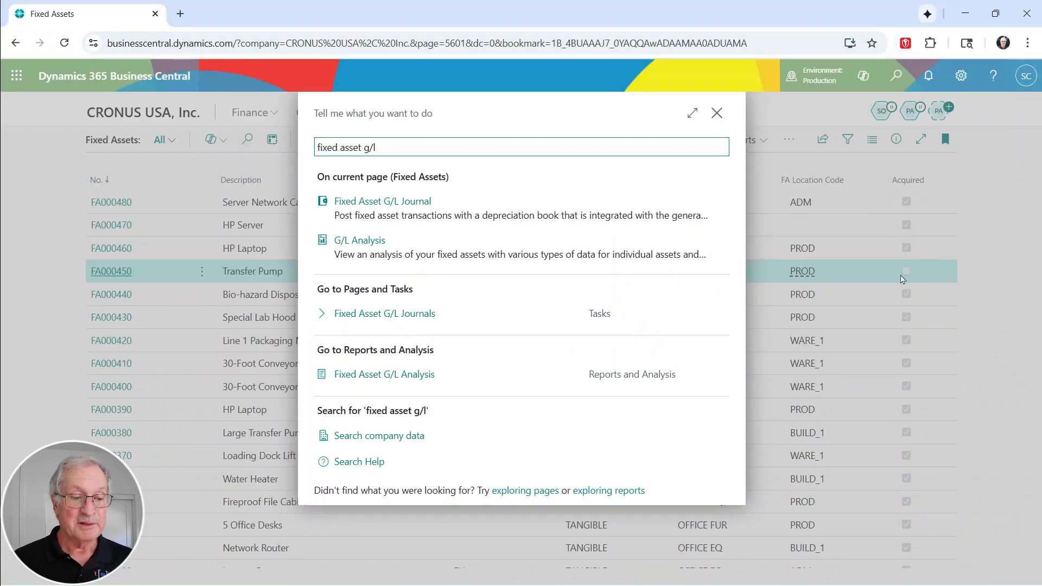
Open the Fixed Asset G/L Journals and add a Fixed Asset line for the HP Laptop FA000210
click(387, 323)
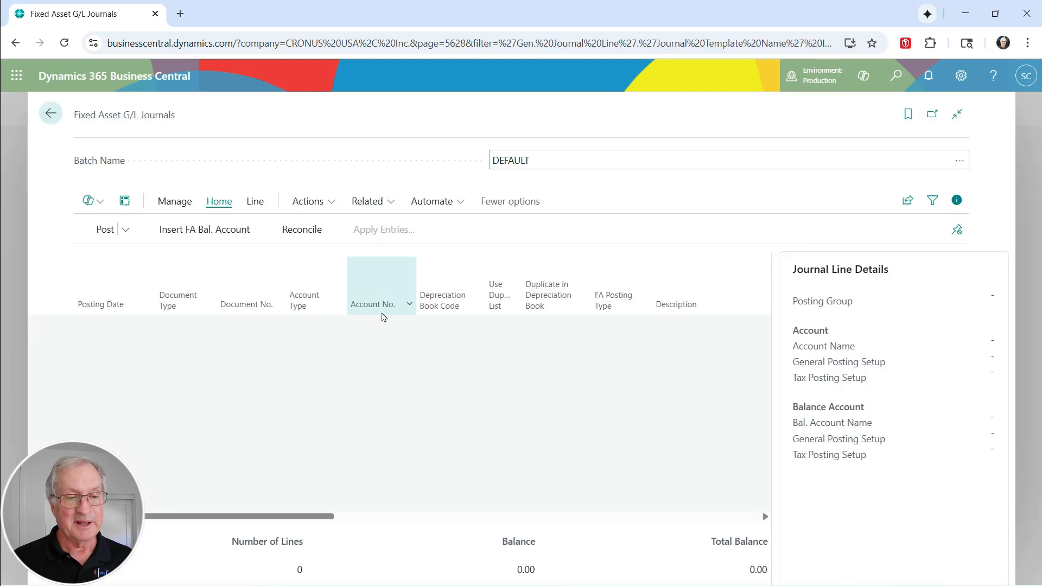
click(403, 327)
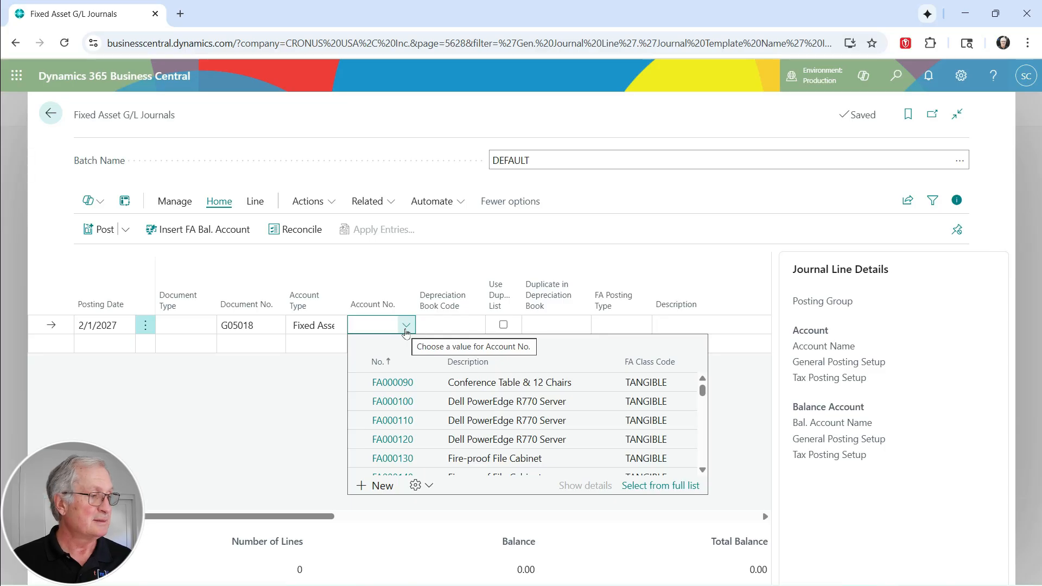
scroll(400, 402, down, 3)
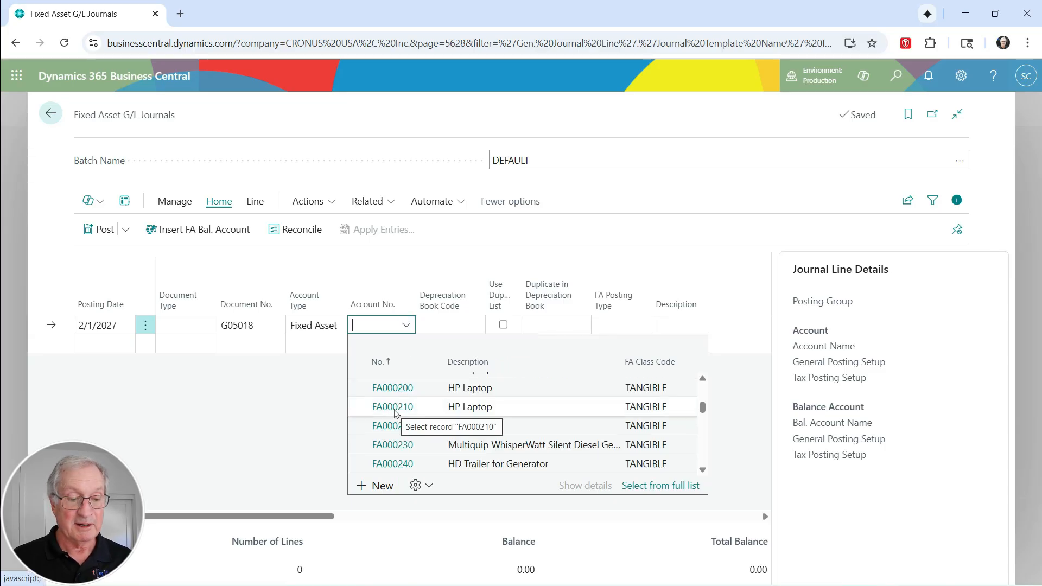
click(394, 412)
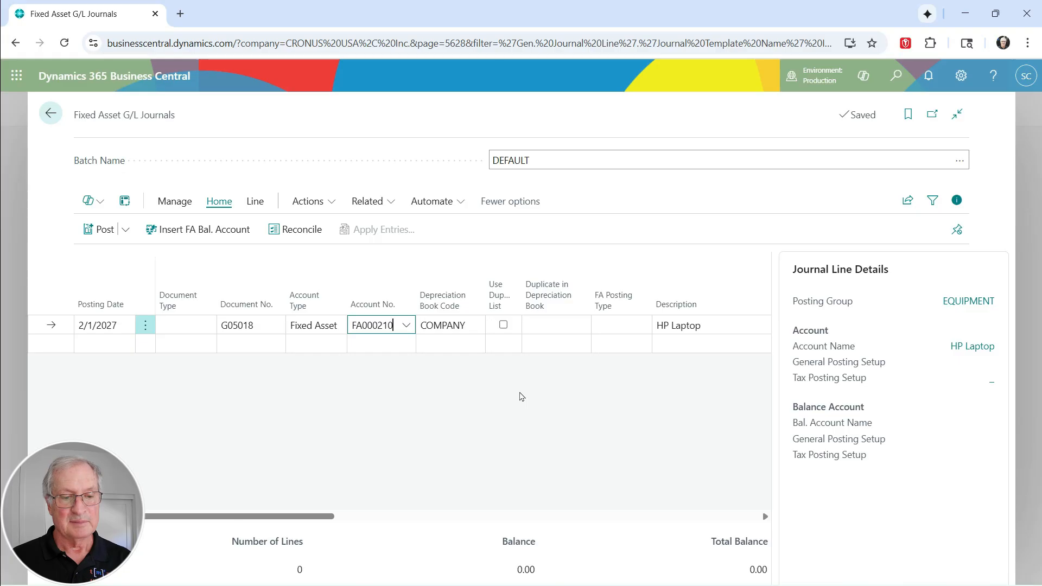
Enable Use Duplication List on the HP Laptop line and enter it as a Disposal with an amount of -1,400
click(503, 325)
click(622, 325)
click(624, 466)
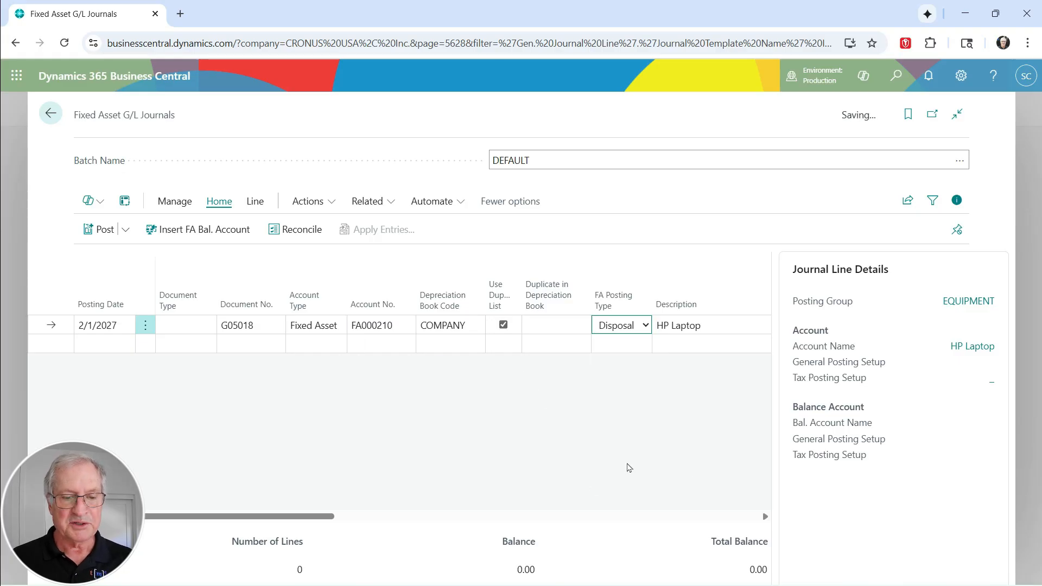
key(Tab)
key(Tab)
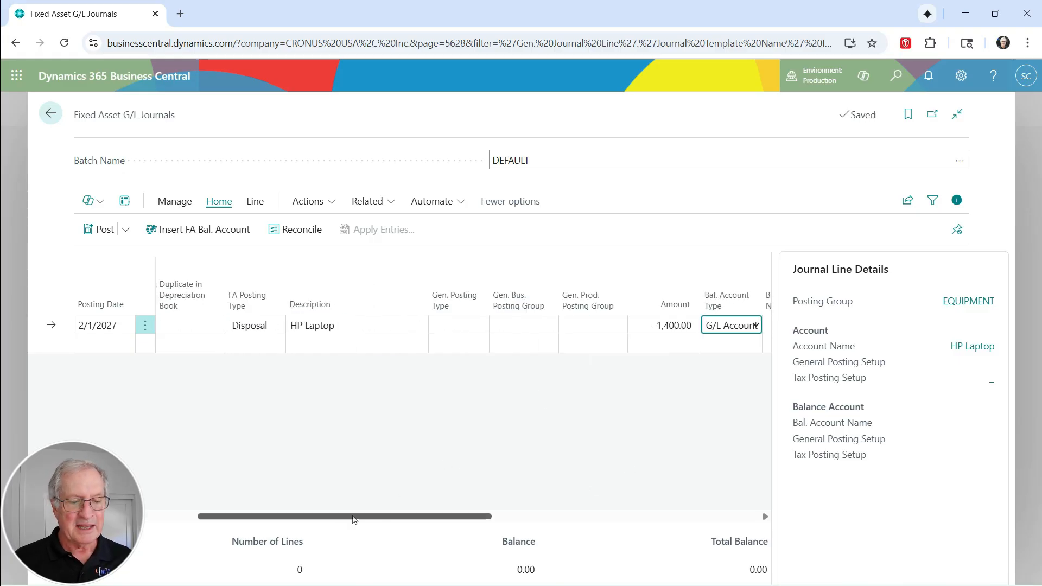
Insert the FA balancing account line for the HP Laptop disposal and check both journal lines' amounts
drag(346, 517, 293, 520)
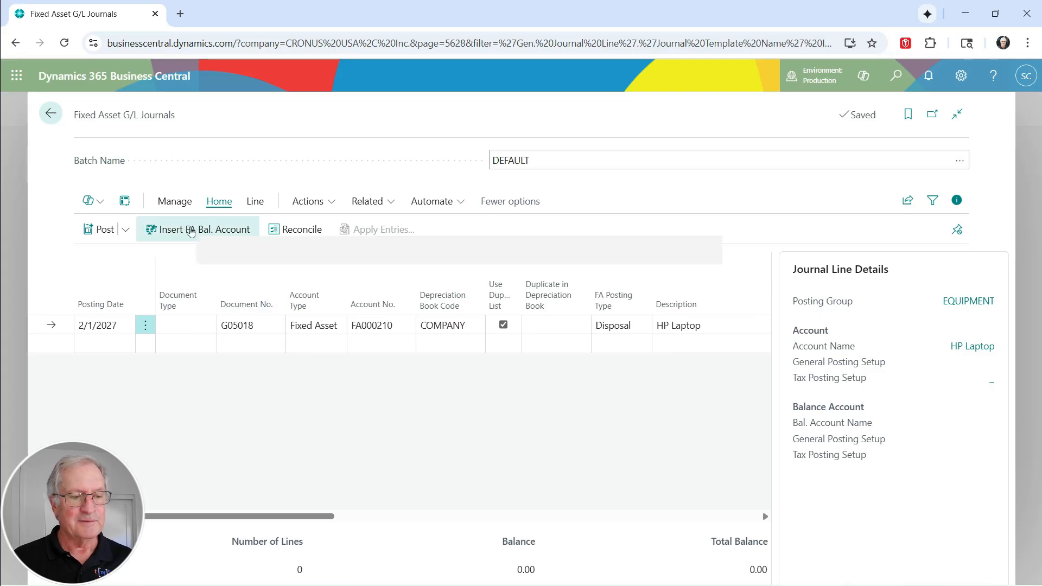
click(190, 230)
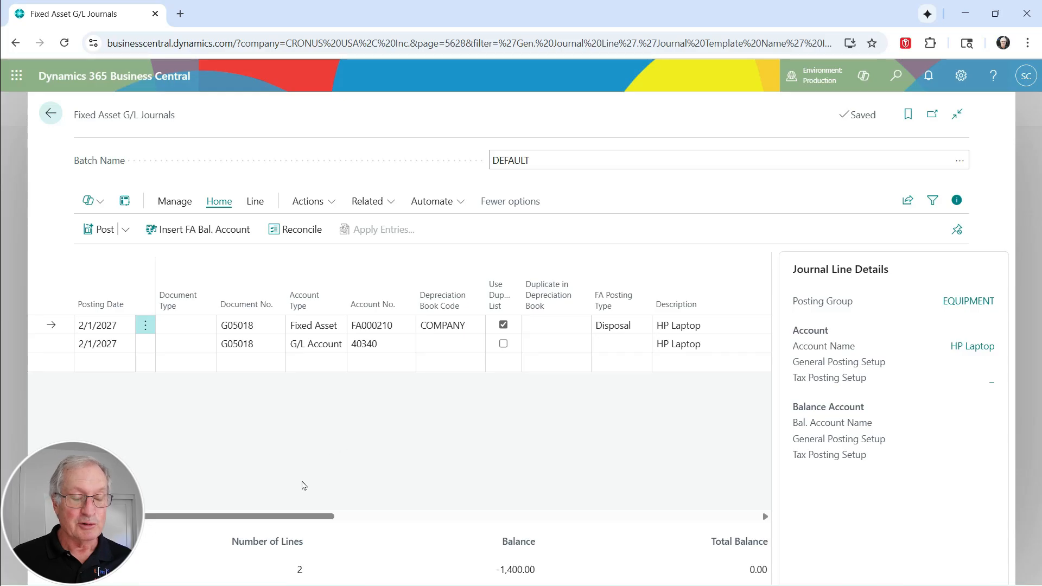
drag(242, 517, 501, 521)
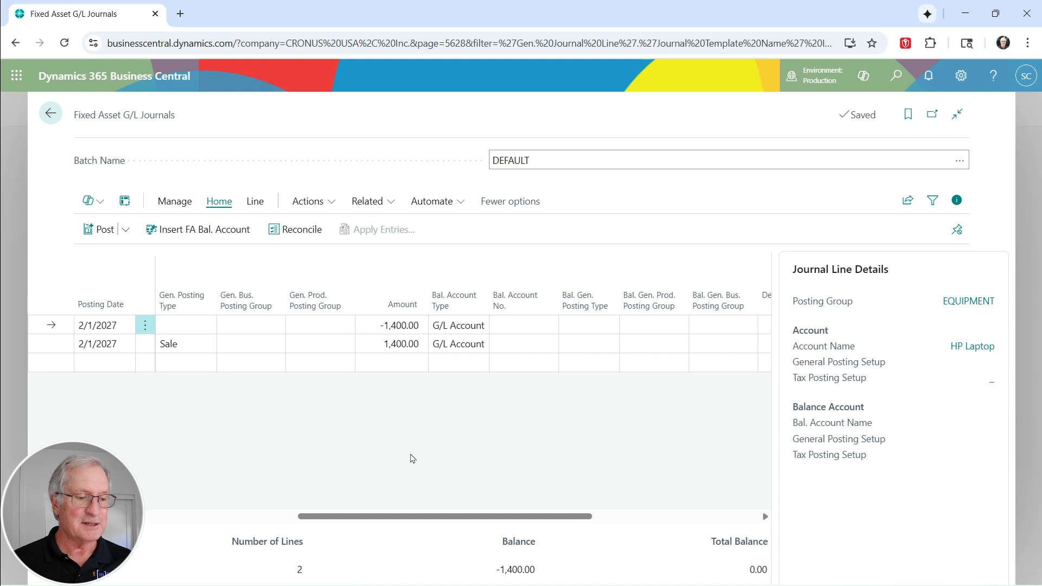
Preview the posting of the HP Laptop disposal, review its G/L entries, and close the preview
click(126, 235)
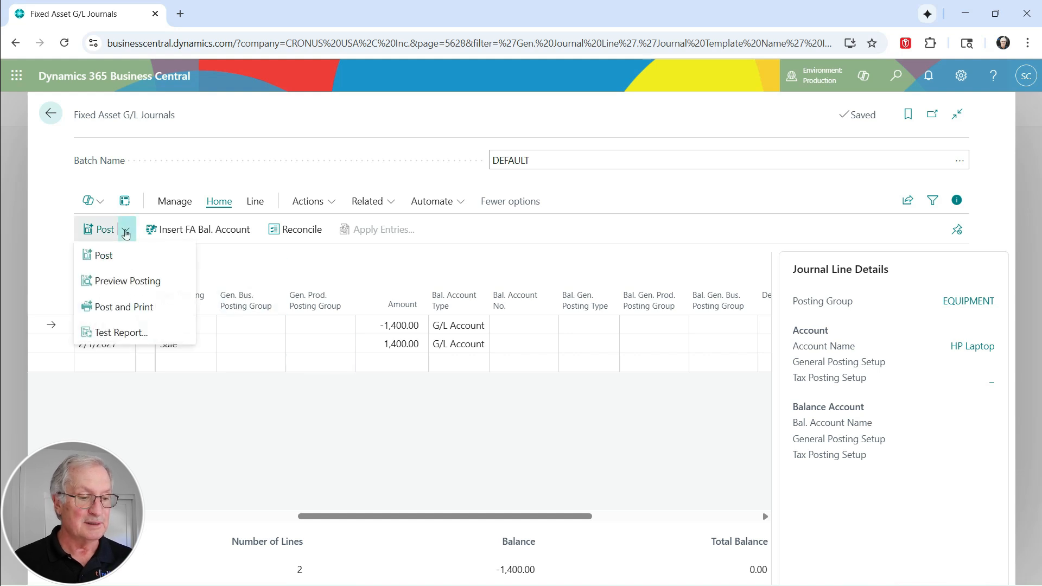
click(120, 280)
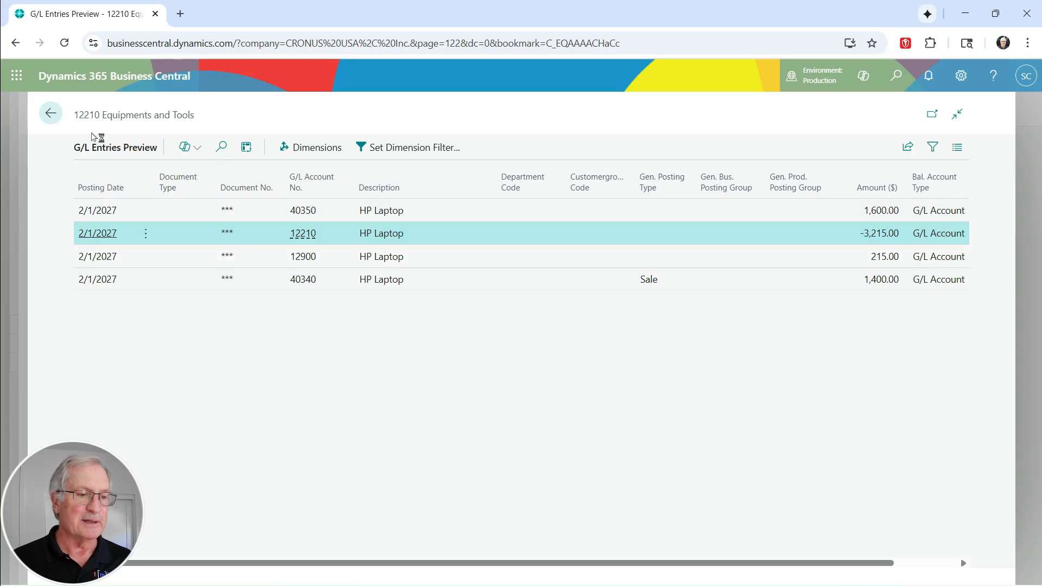
click(54, 113)
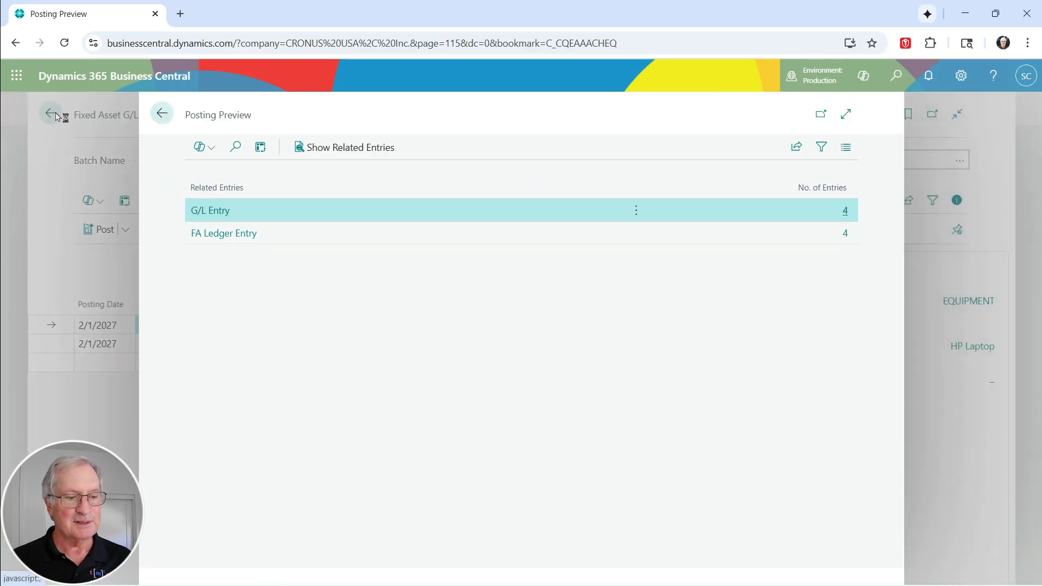
click(54, 114)
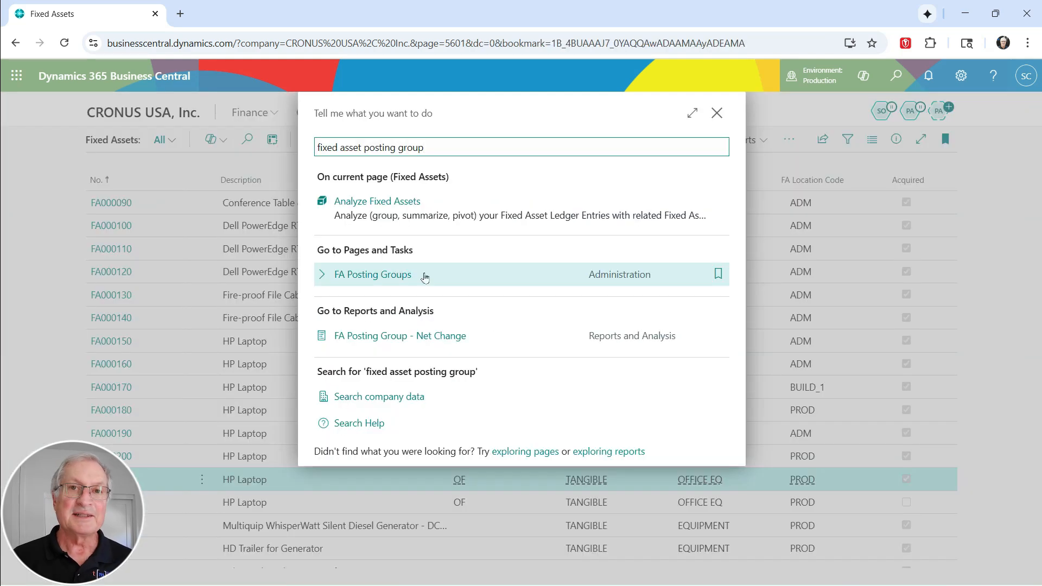
Open the FA Posting Groups page, start personalizing it, and look through the fields available to add
click(425, 277)
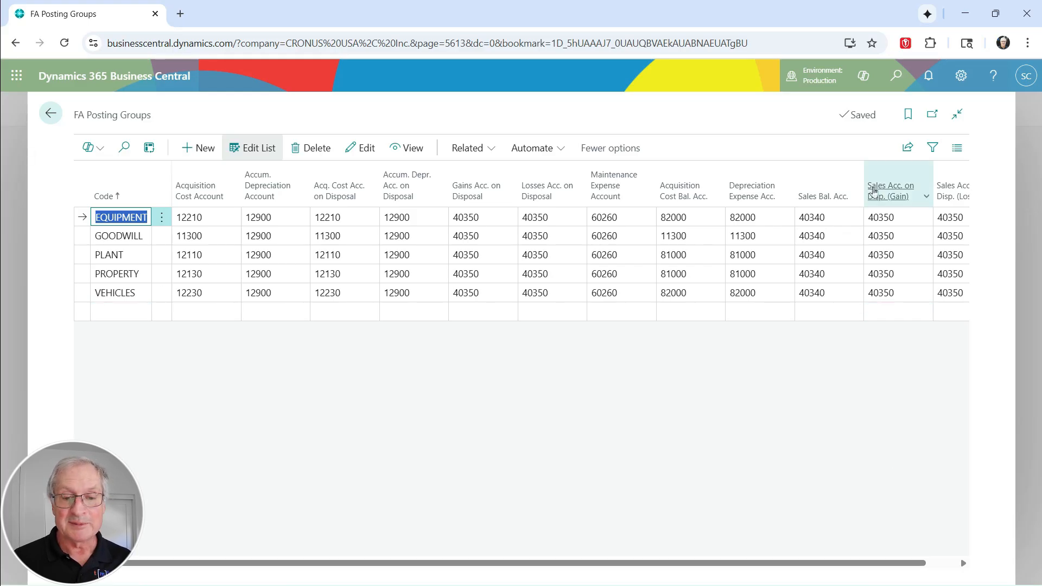
click(970, 83)
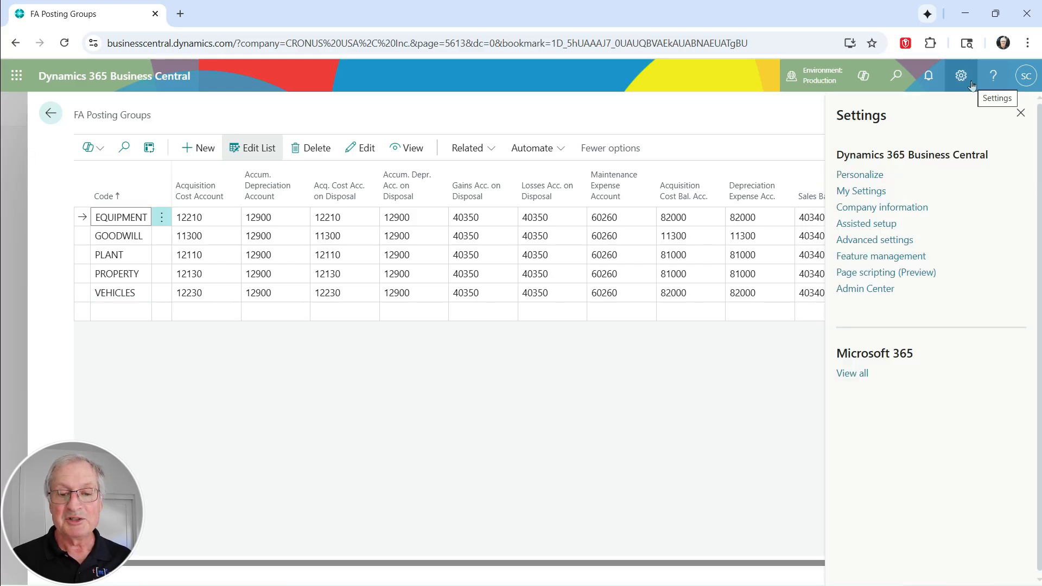
click(863, 175)
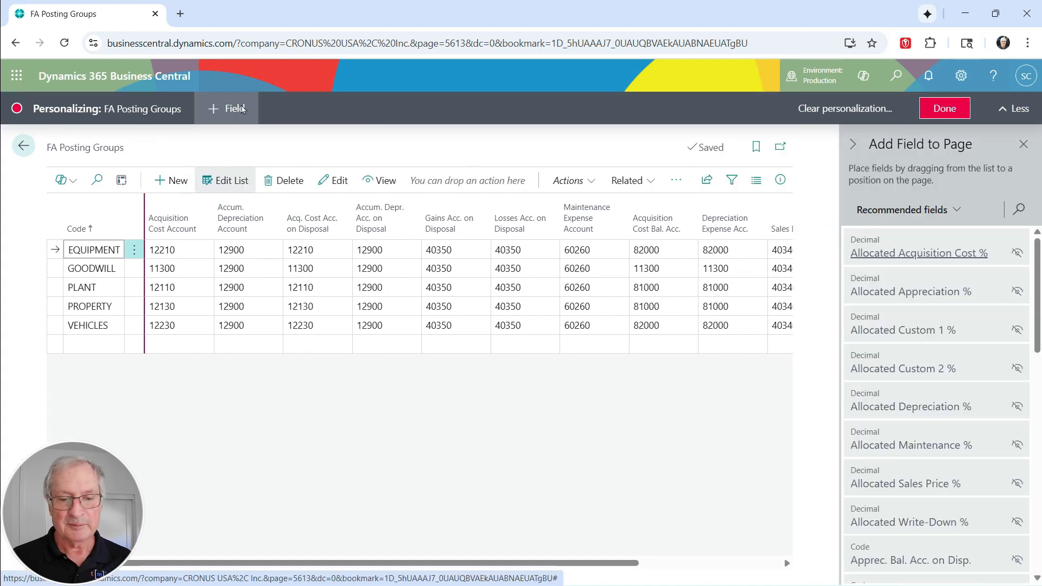
scroll(926, 366, down, 10)
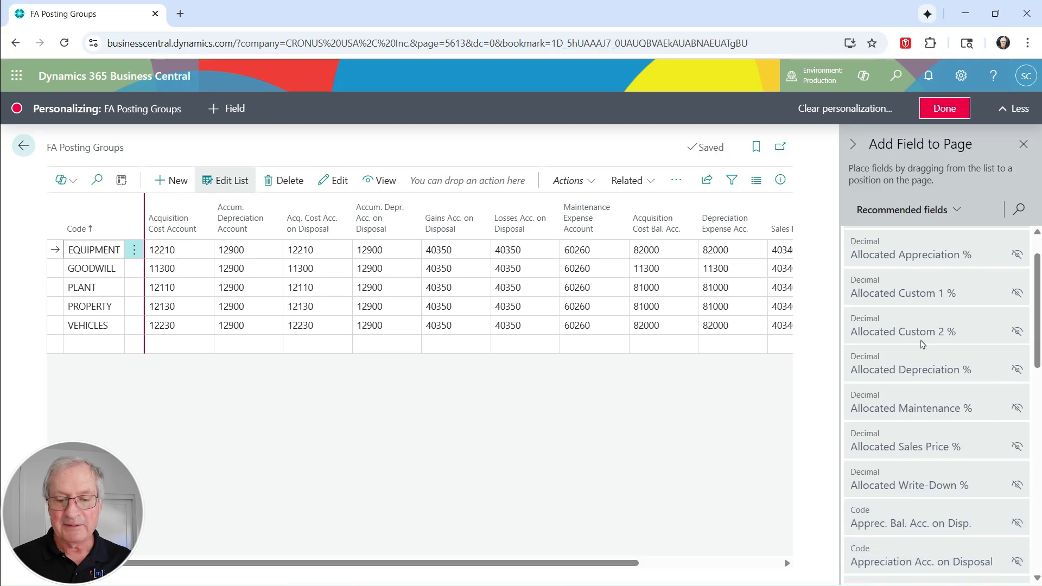
mouse_move(920, 373)
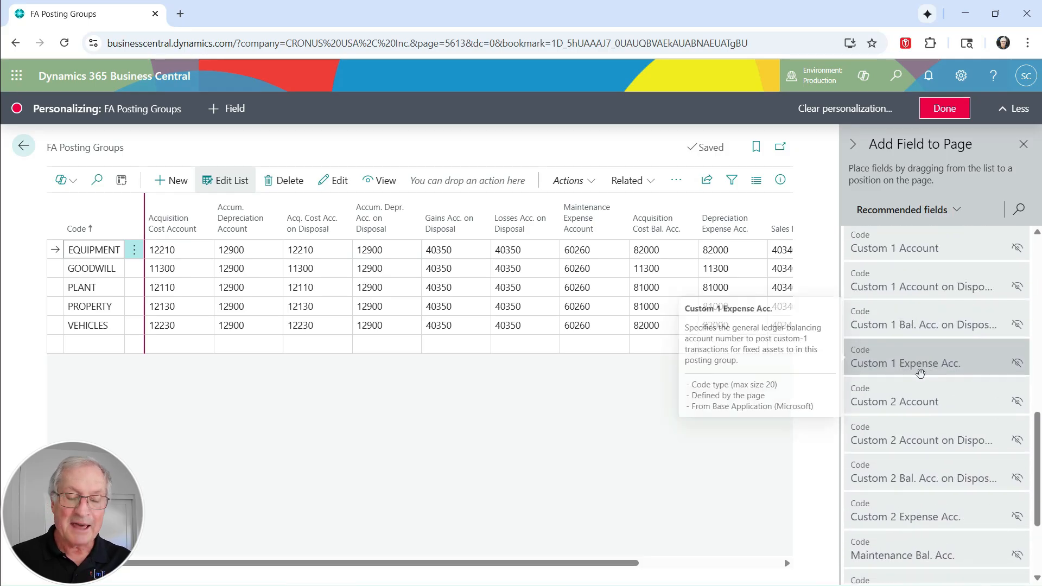